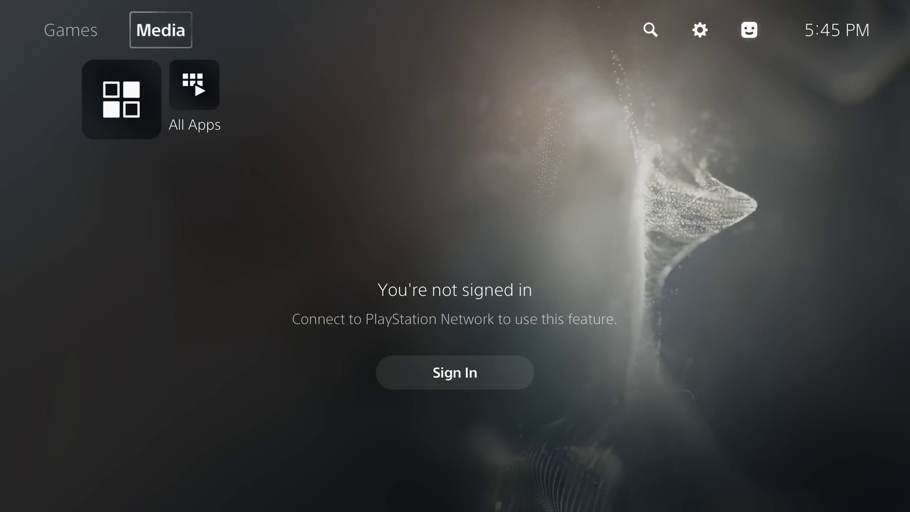
From the Media home screen, go to Settings and enter the System section
key(Right)
key(Left)
key(Right)
key(Right)
key(Return)
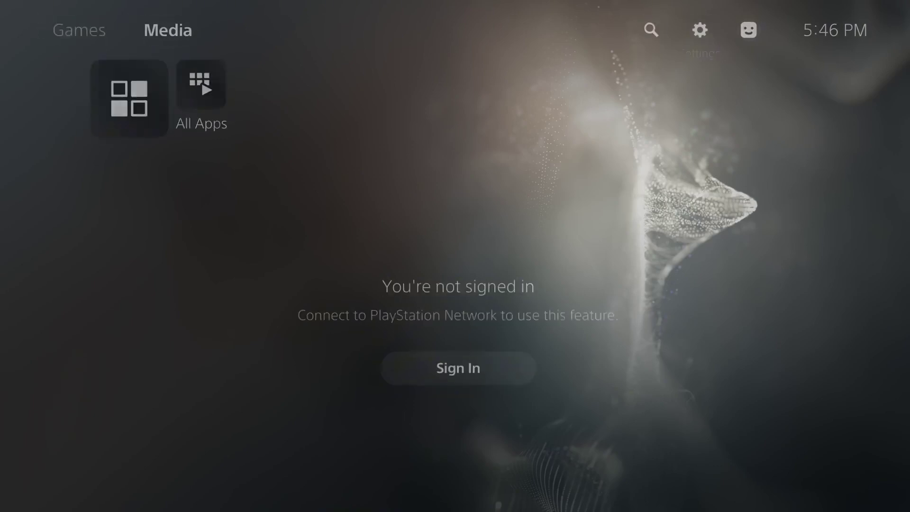
key(Down)
key(Return)
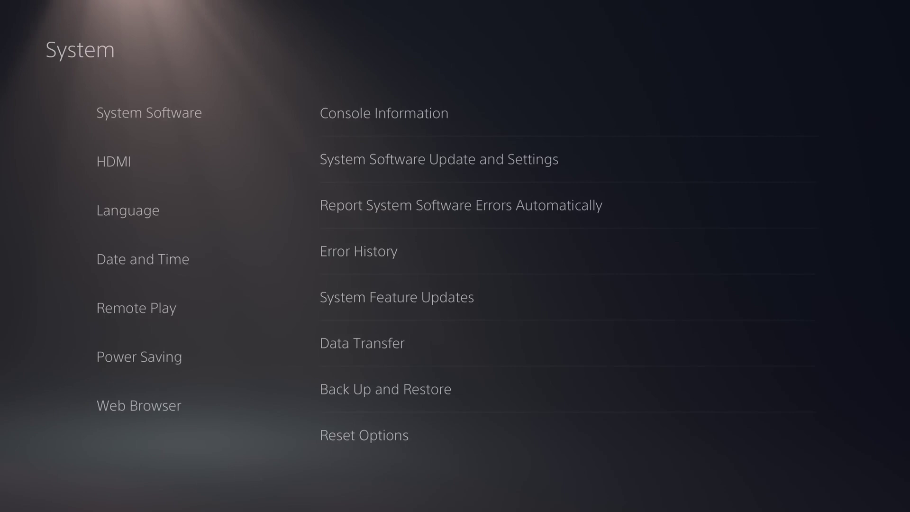
Review the System Software Update settings' automatic download and install options
key(Down)
key(Up)
key(Right)
key(Down)
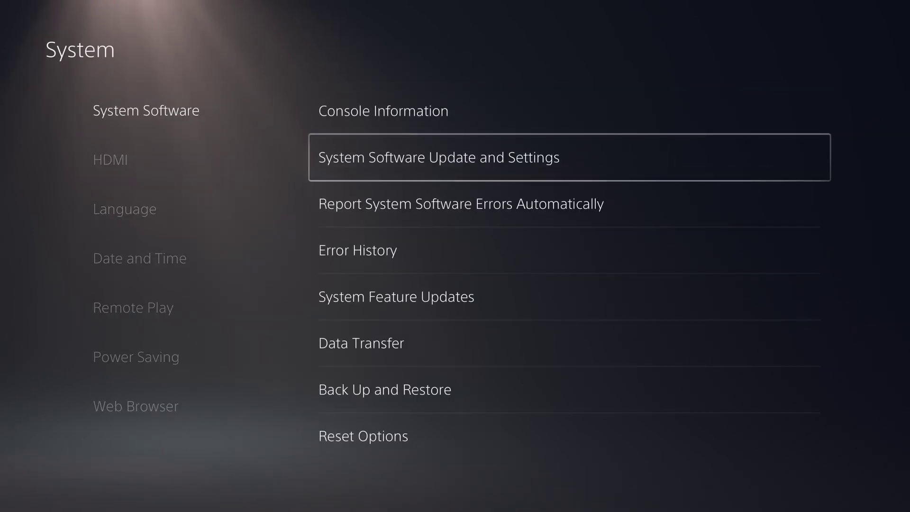
key(Return)
key(Down)
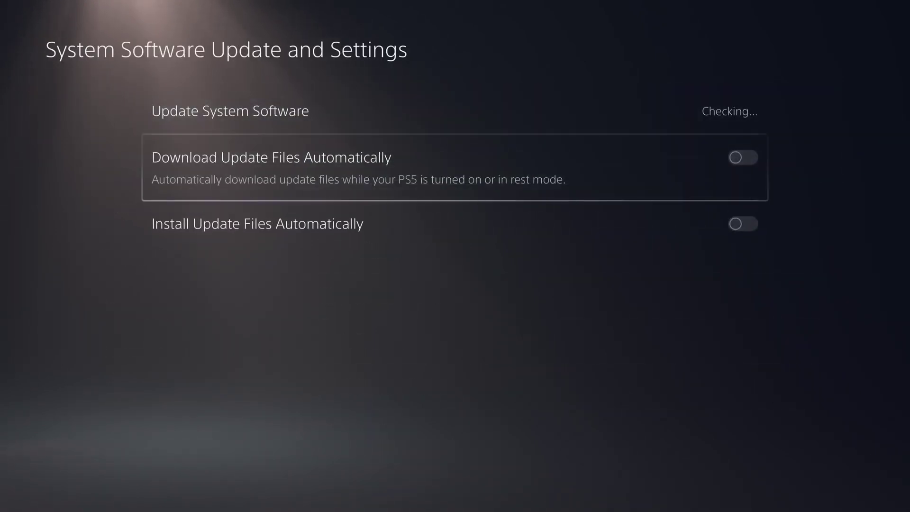
key(Down)
key(Up)
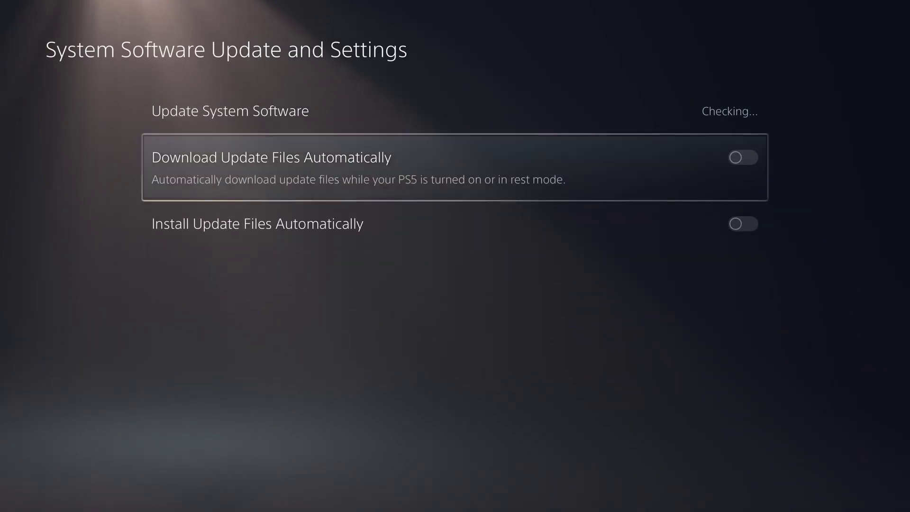
Open Console Information to view the IPv4 address and system software version
key(Escape)
key(Up)
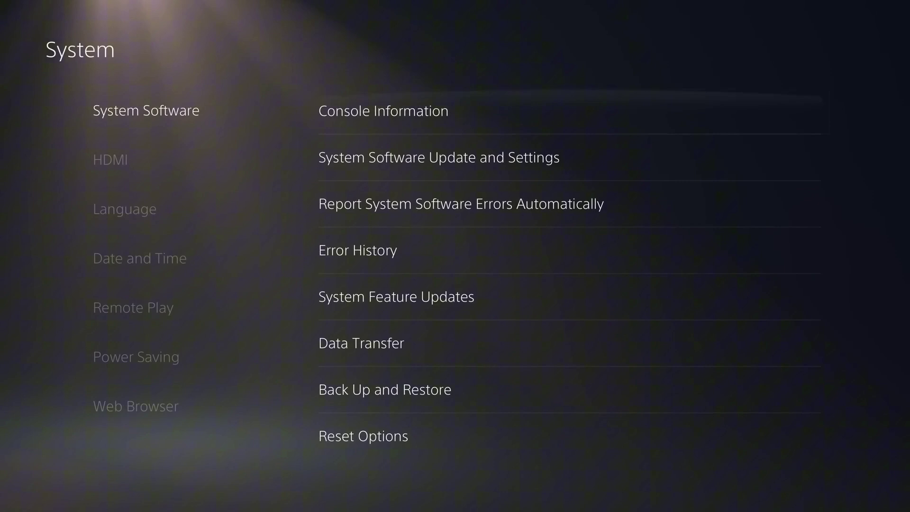
key(Return)
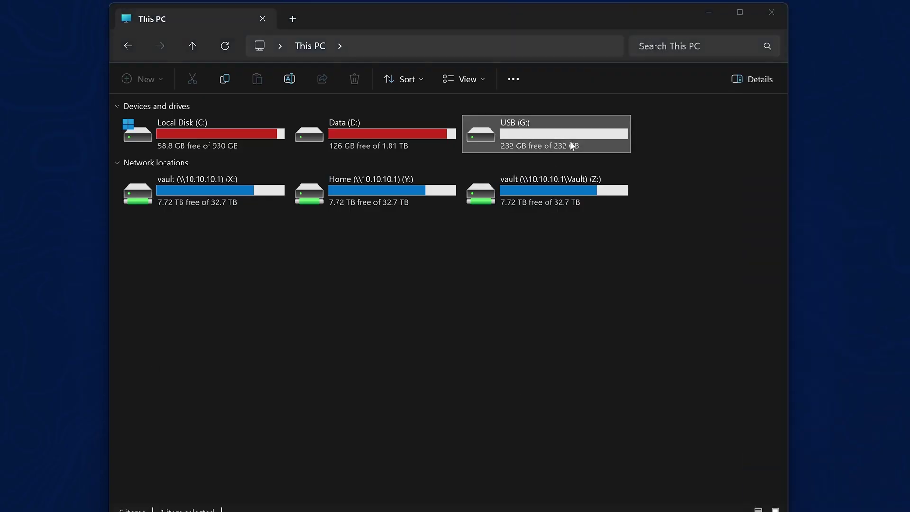
right_click(576, 138)
click(615, 421)
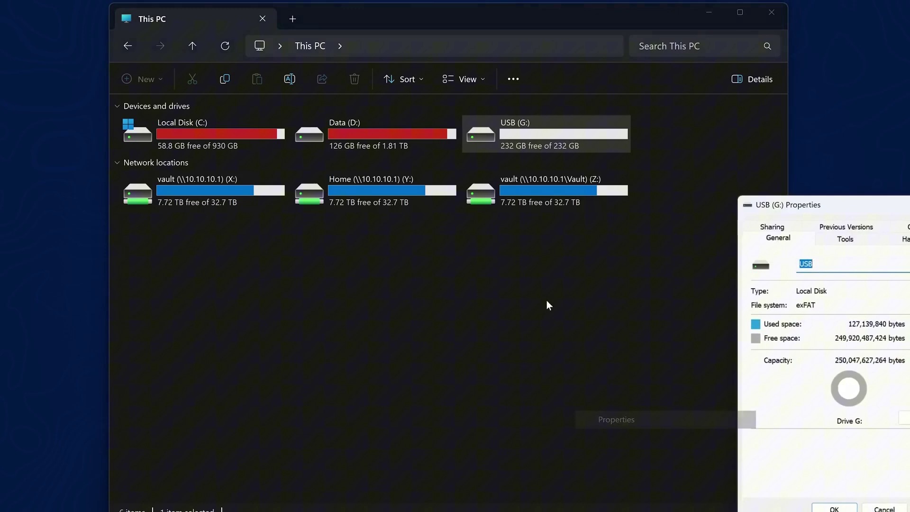
drag(839, 205, 427, 119)
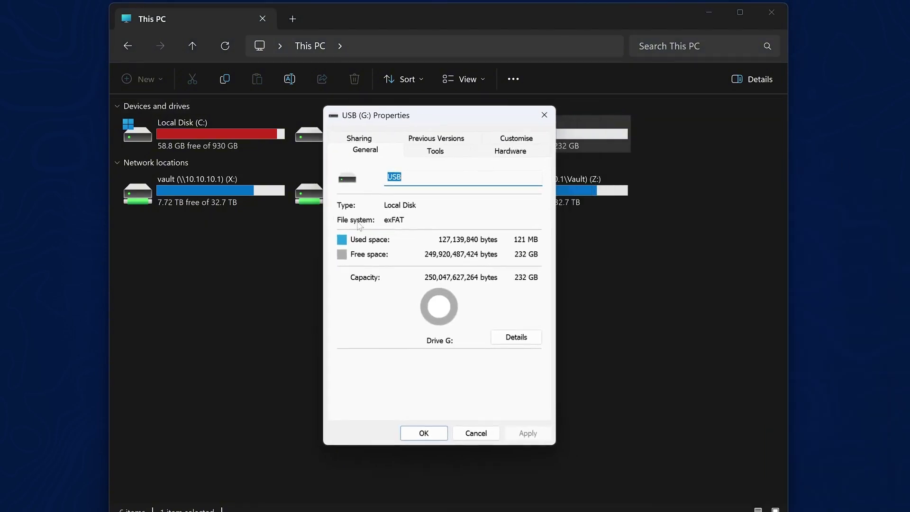
click(544, 115)
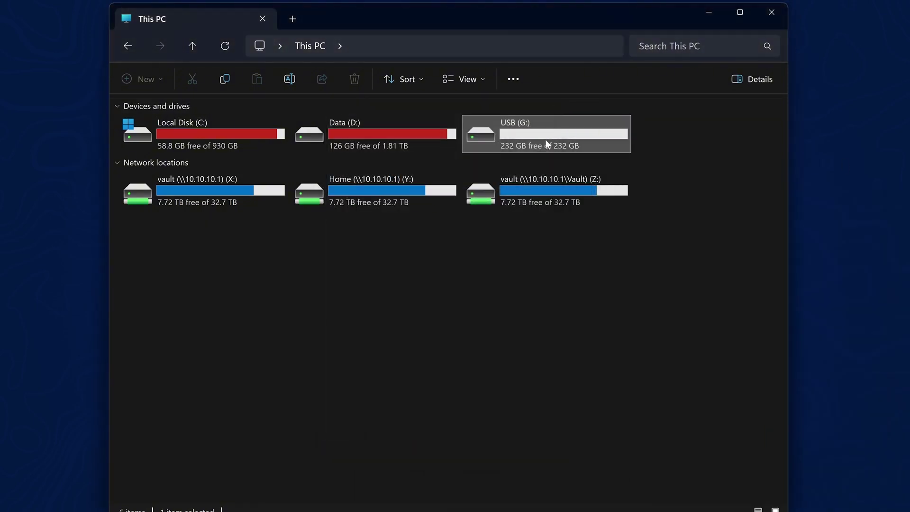
right_click(544, 139)
click(593, 342)
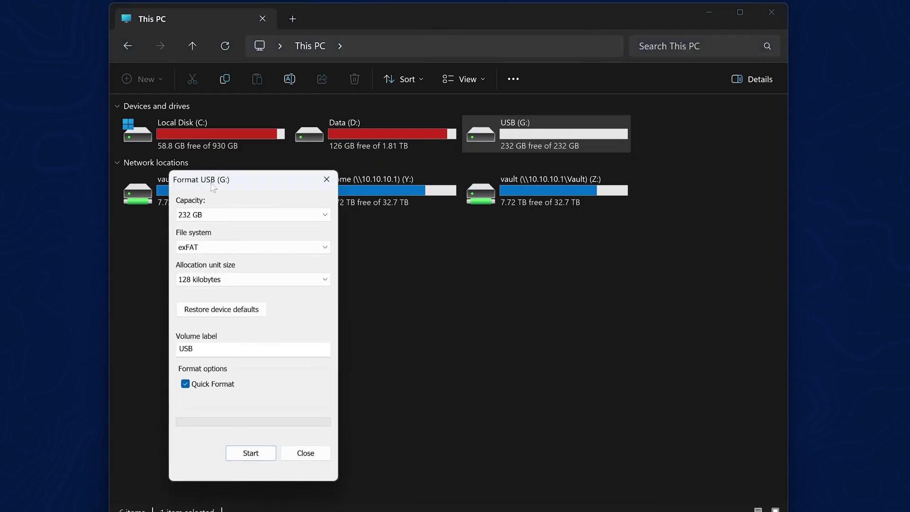
drag(212, 188, 417, 128)
click(400, 188)
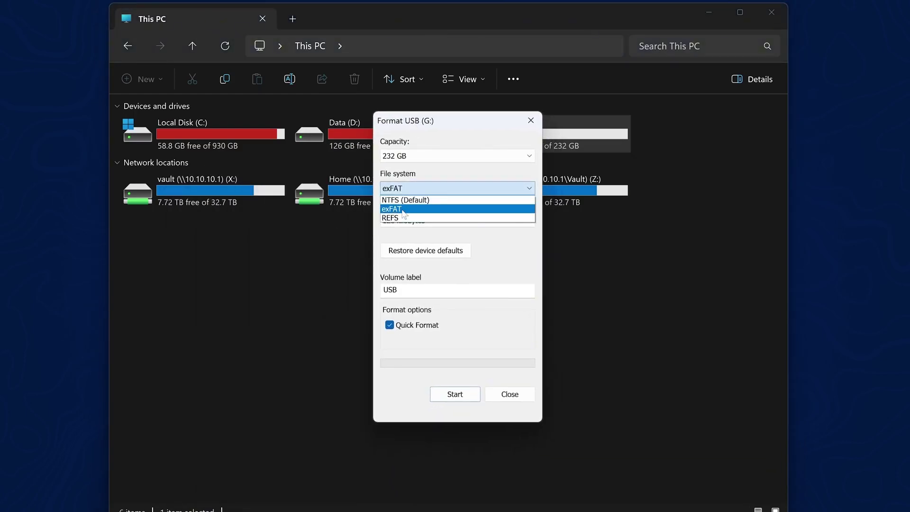
click(402, 210)
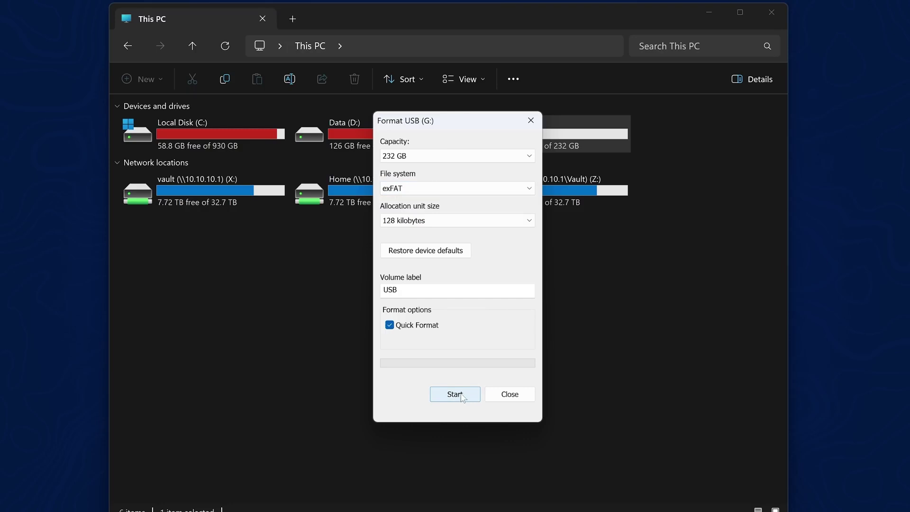
click(508, 395)
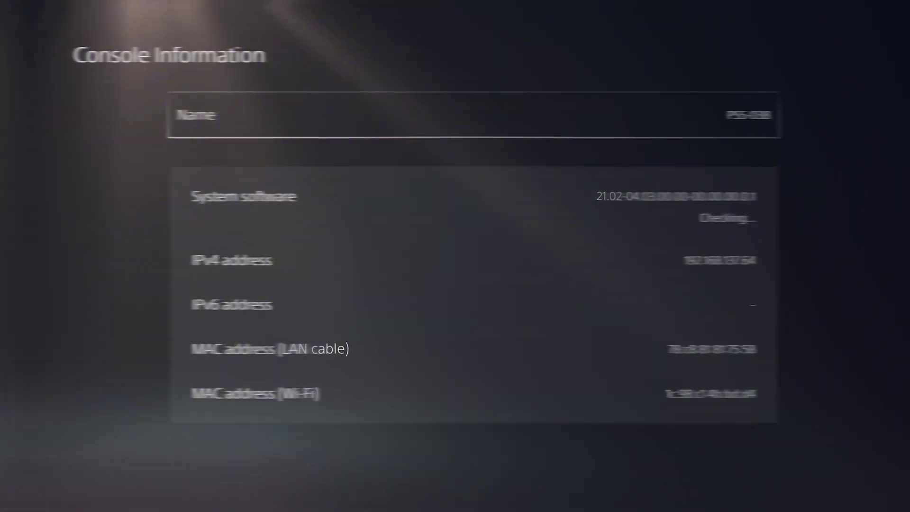
Open Back Up and Restore and choose the 250.1 GB USB drive for the backup
key(Escape)
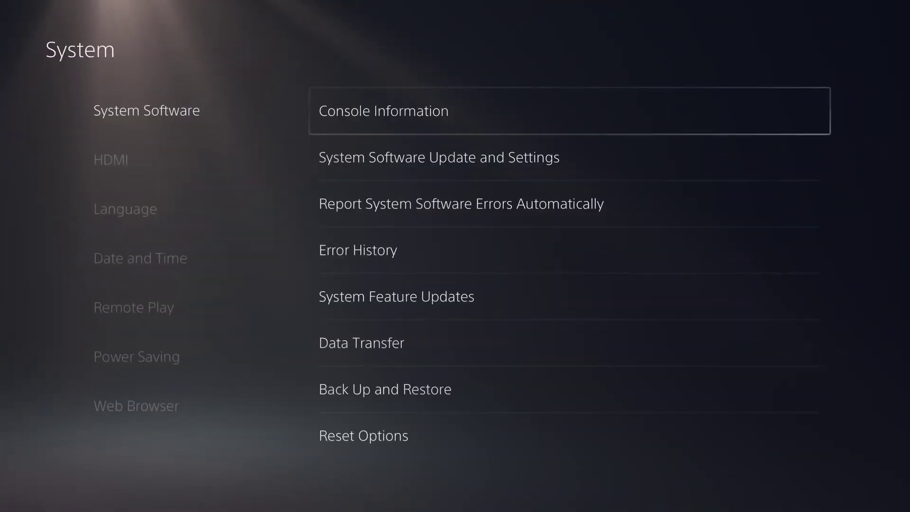
key(Down)
key(Up)
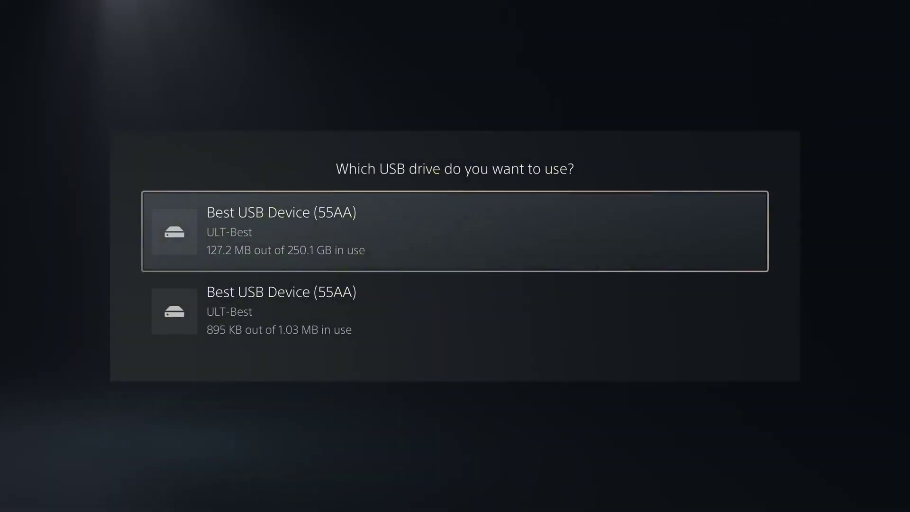
key(Return)
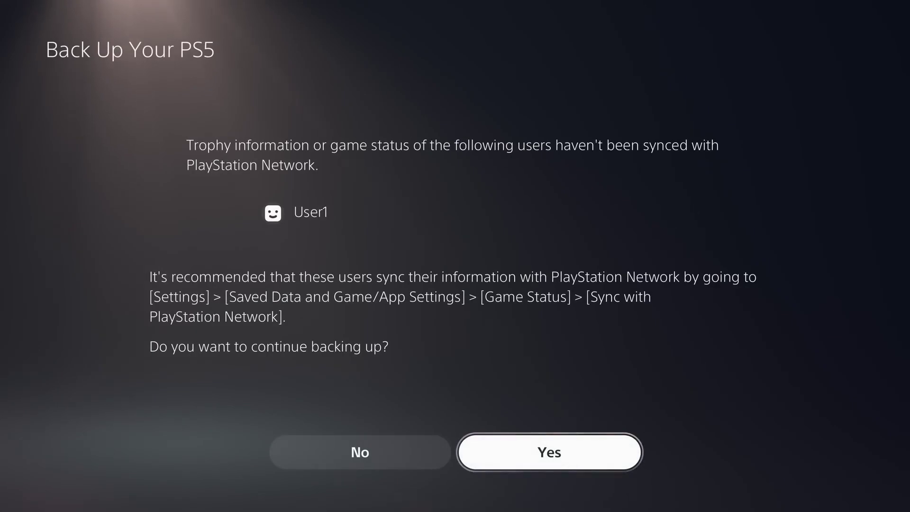
key(Return)
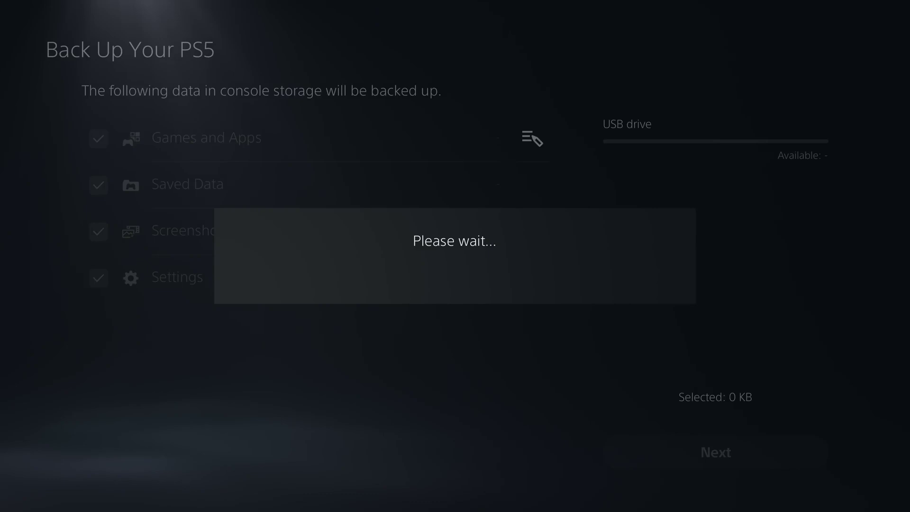
Exclude Demon's Souls and Resident Evil 4 from the games to back up
key(Right)
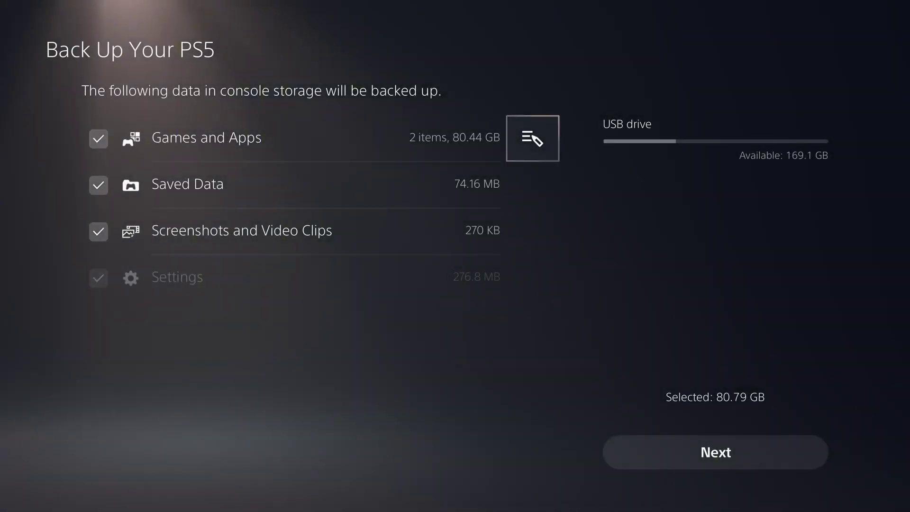
key(Return)
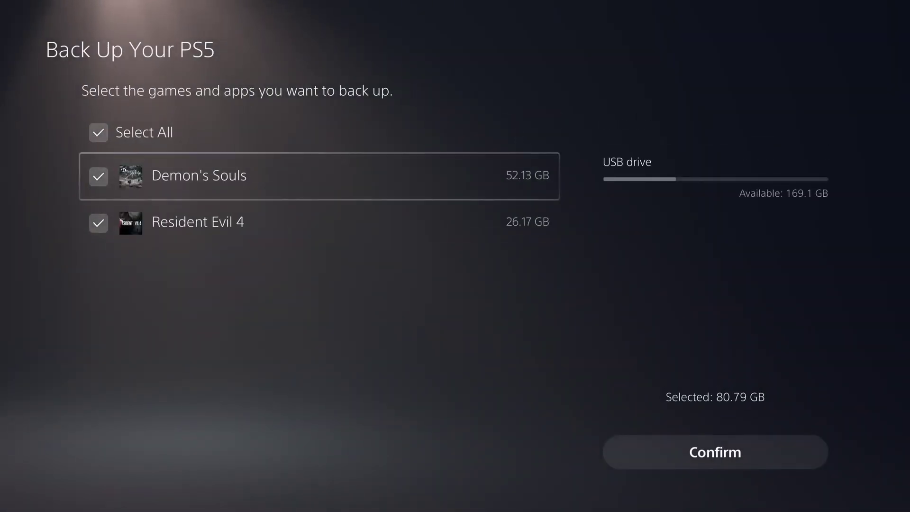
key(Return)
key(Down)
key(Return)
key(Right)
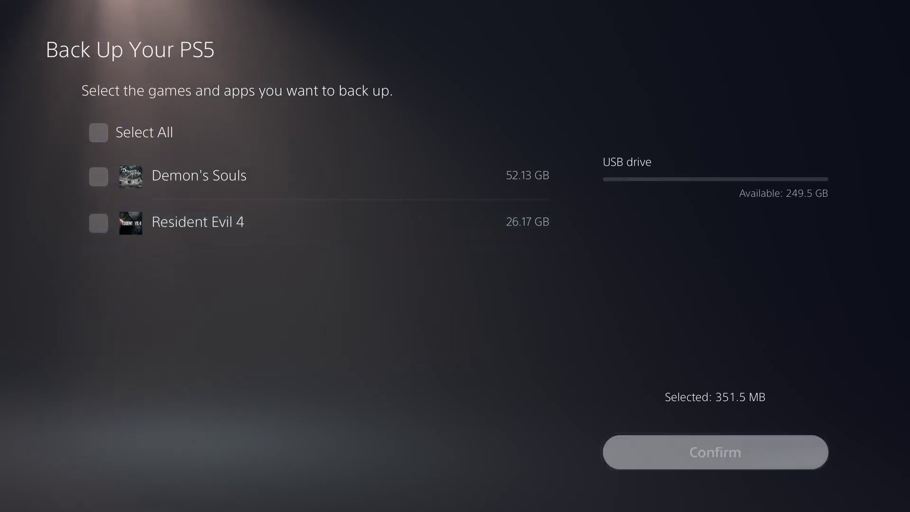
key(Return)
Continue past the data categories and start the backup
key(Down)
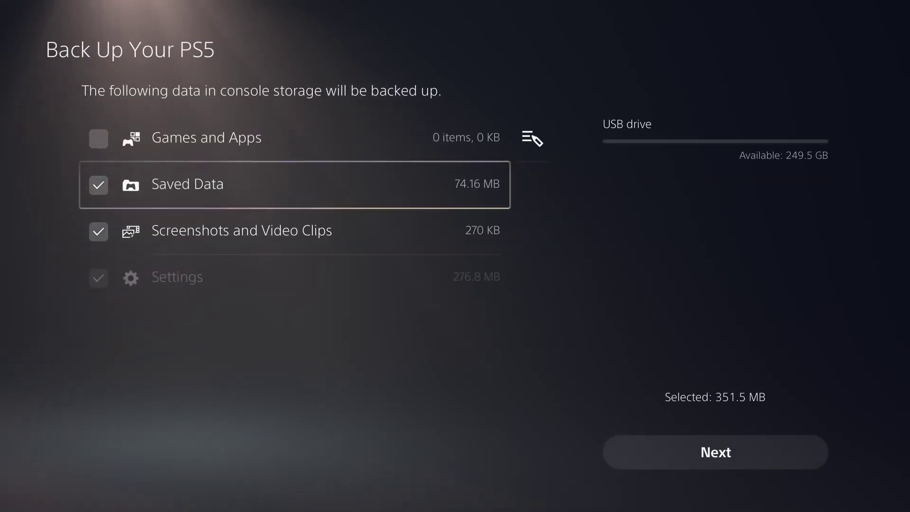
key(Down)
key(Down)
key(Right)
key(Return)
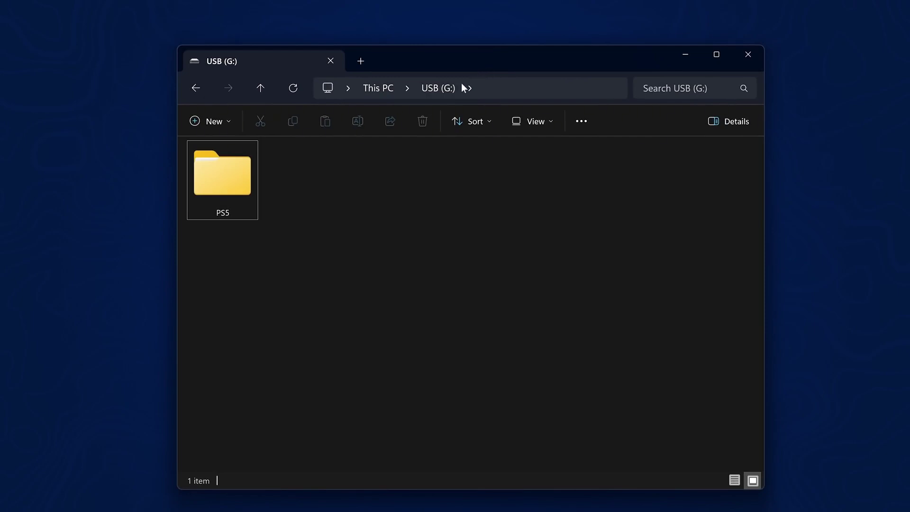
Copy the PS5 folder from the USB (G:) drive to the desktop
click(227, 214)
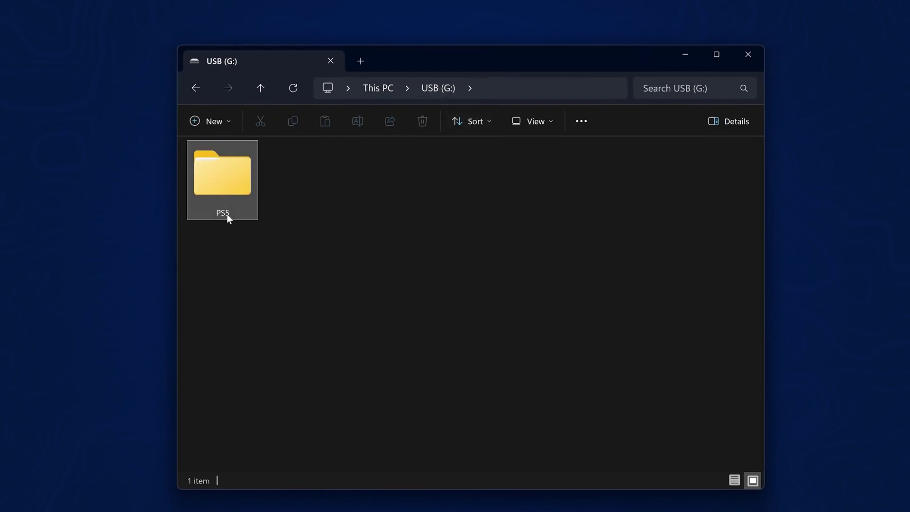
click(232, 203)
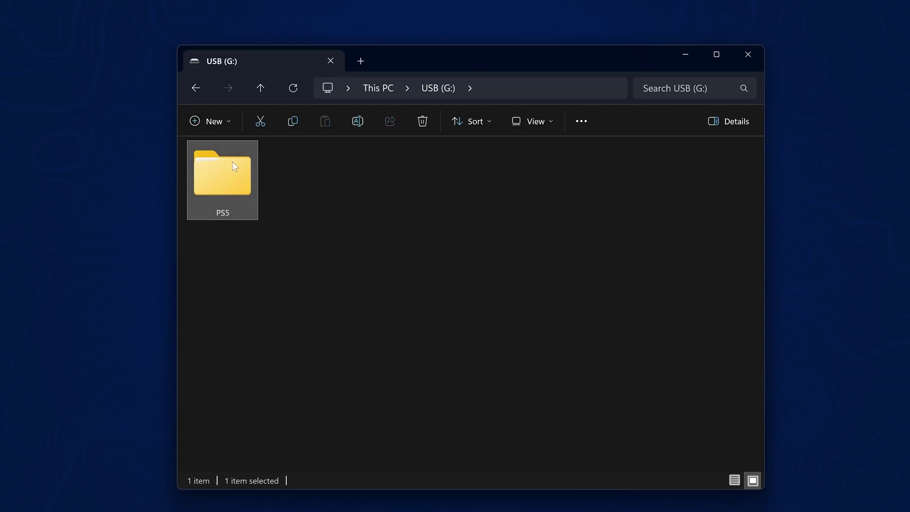
drag(227, 171, 70, 114)
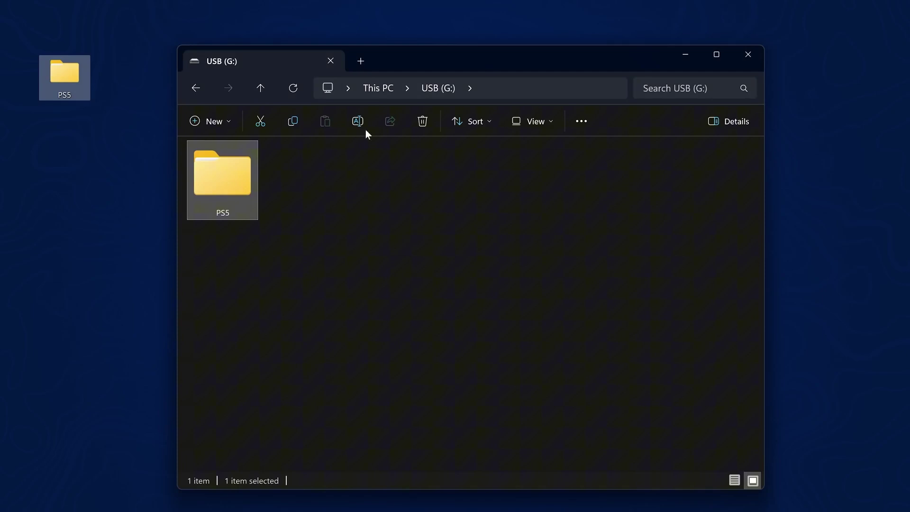
drag(57, 81, 18, 153)
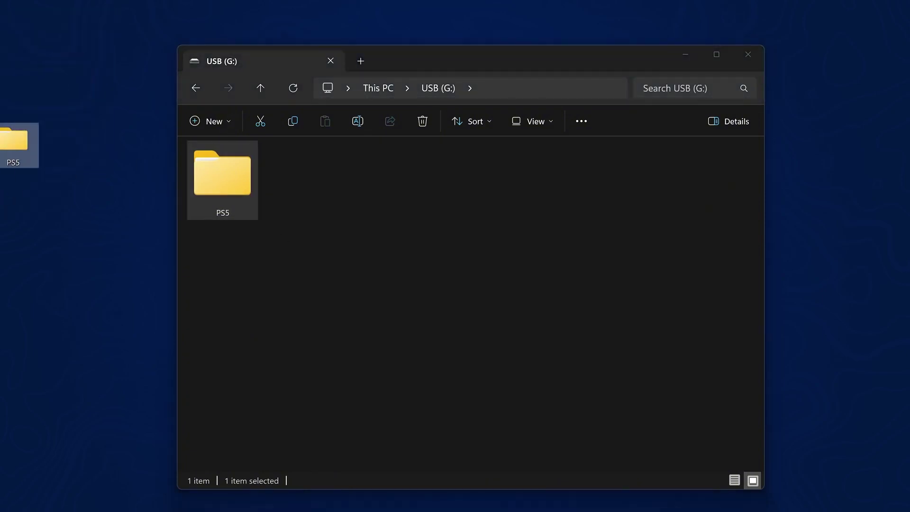
Delete the old PS5 folder from USB (G:) so the drive shows 'This folder is empty'
key(Delete)
drag(317, 283, 229, 186)
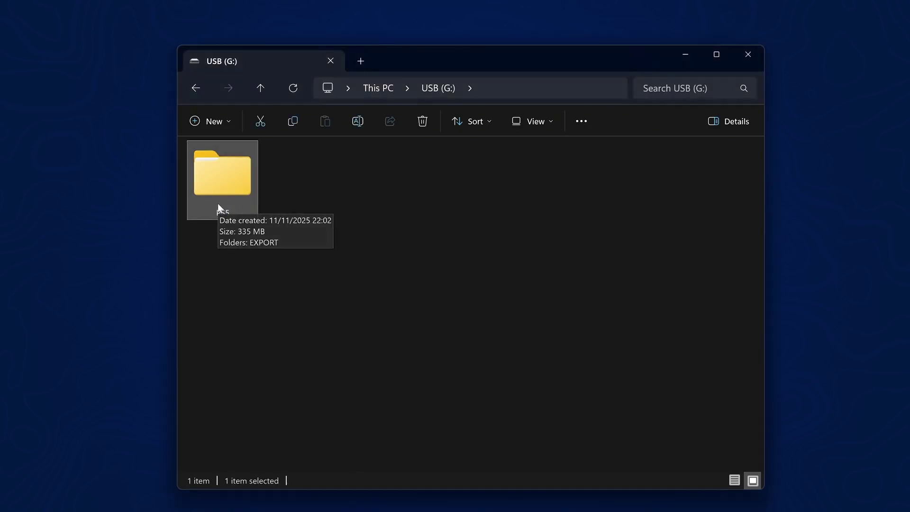
key(Delete)
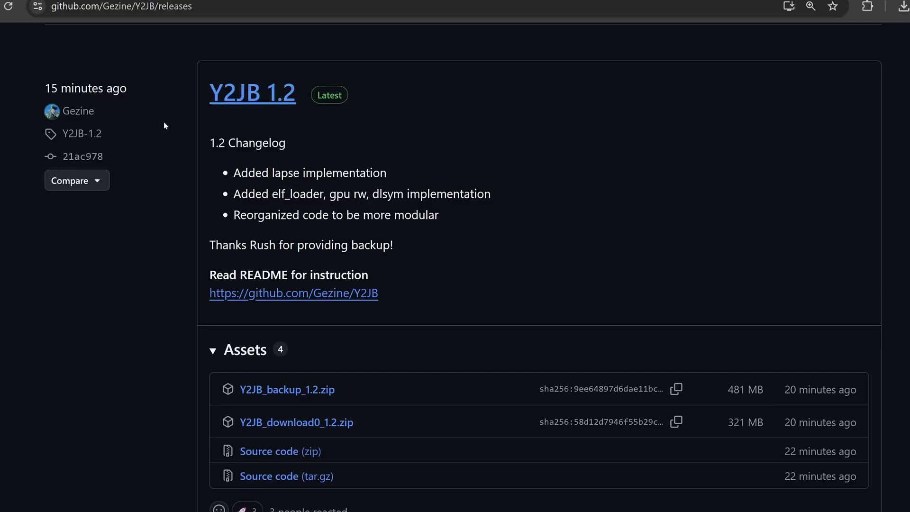
scroll(163, 121, down, 1)
drag(374, 323, 239, 322)
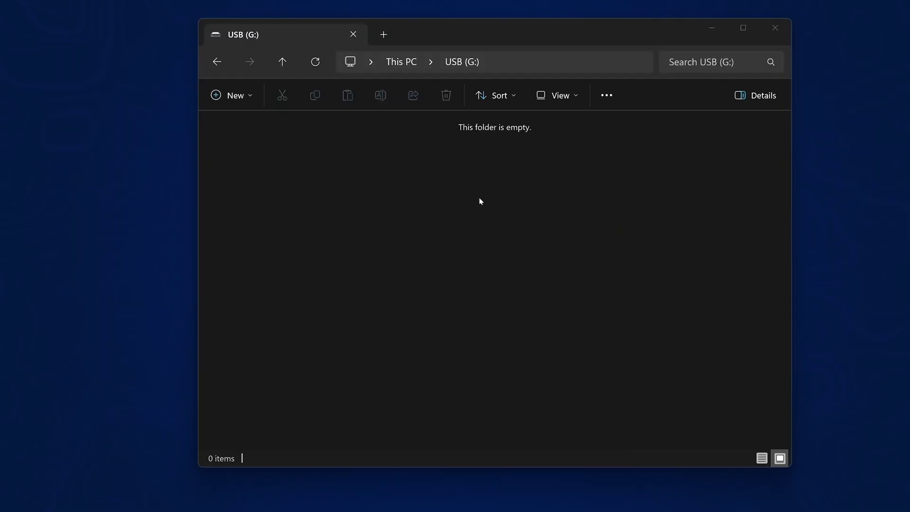
Open Y2JB_backup_1.2.zip and copy its PS5 folder onto the USB (G:) drive
drag(618, 28, 614, 200)
click(434, 124)
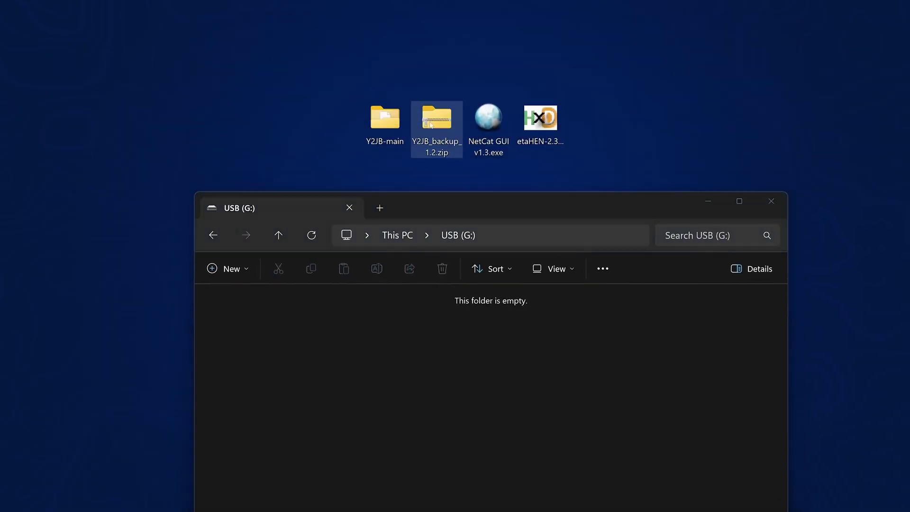
double_click(433, 124)
drag(443, 7, 783, 28)
click(559, 142)
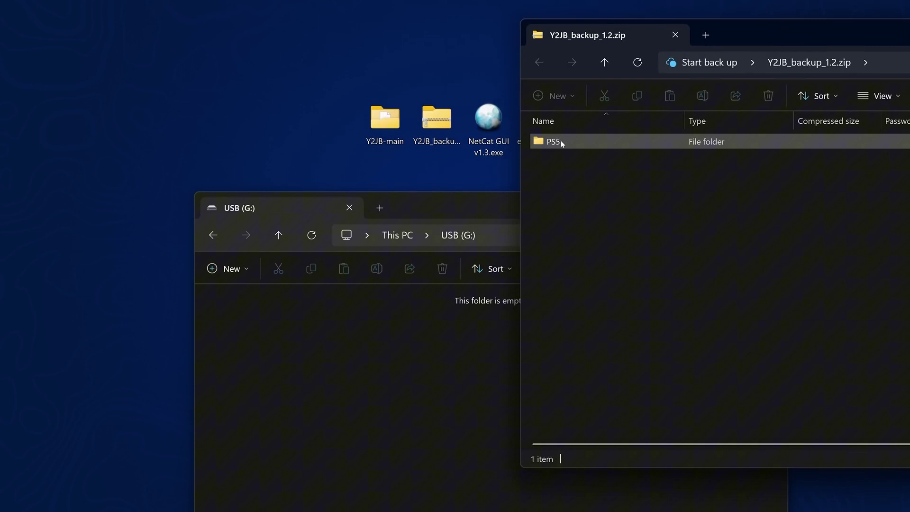
drag(559, 146, 433, 328)
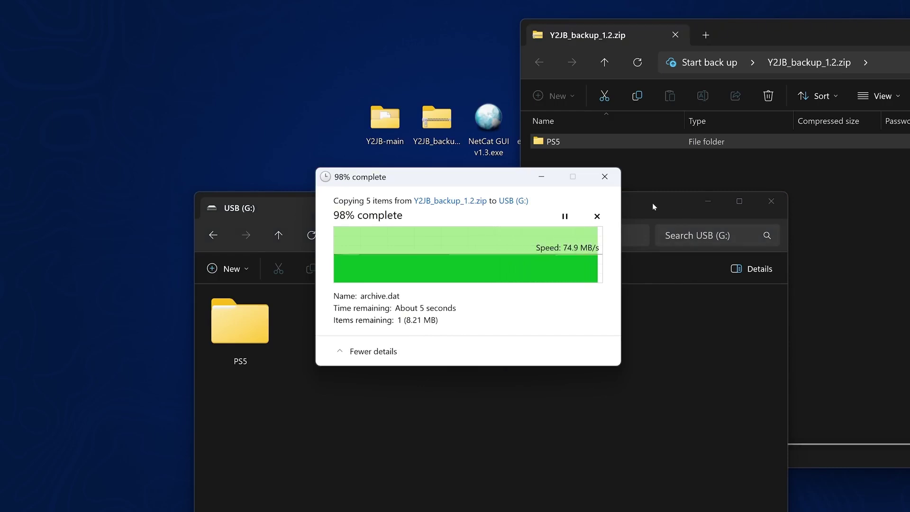
Close the USB (G:) drive window and the archive window
drag(651, 202, 655, 17)
click(771, 14)
drag(819, 37, 627, 31)
click(905, 22)
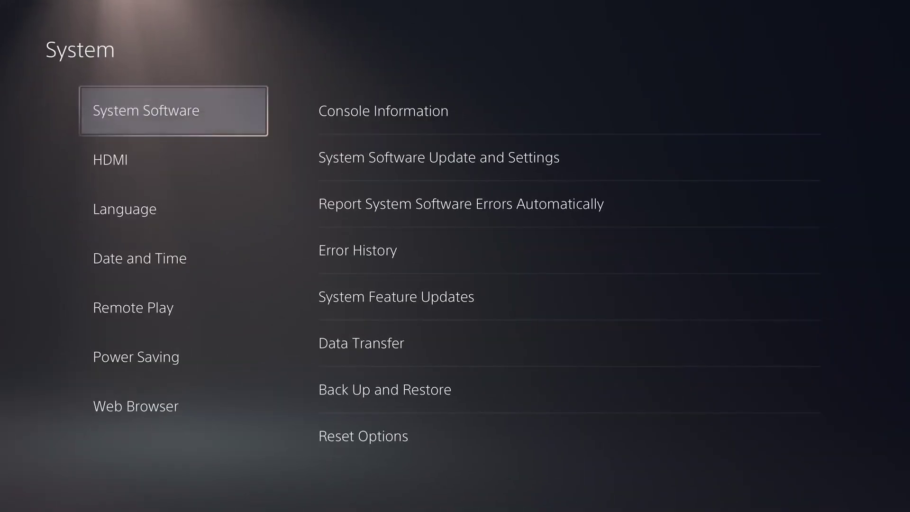
key(Right)
key(Down)
key(Down)
key(Down)
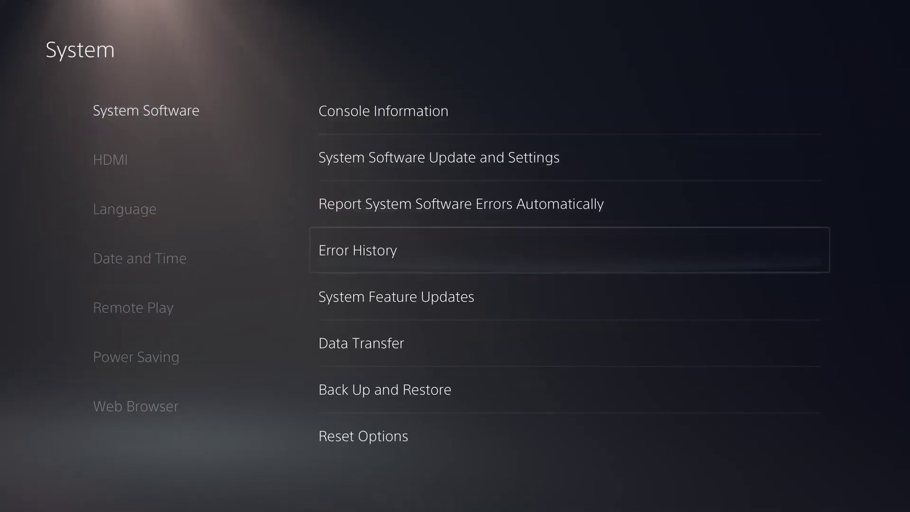
key(Down)
key(Down)
key(Return)
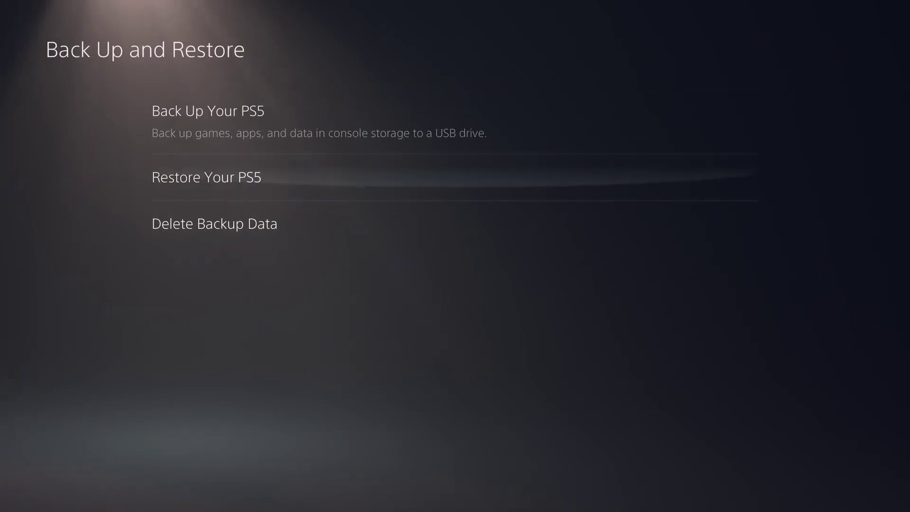
key(Down)
key(Return)
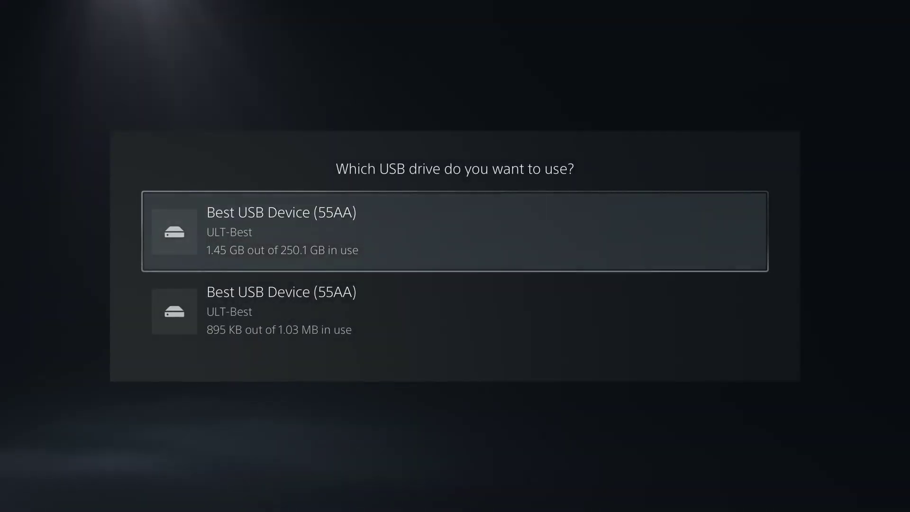
key(Return)
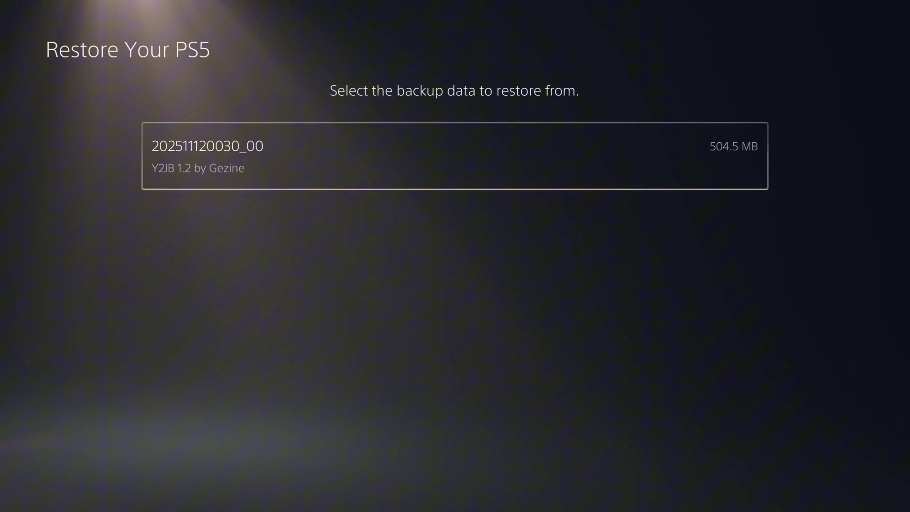
key(Return)
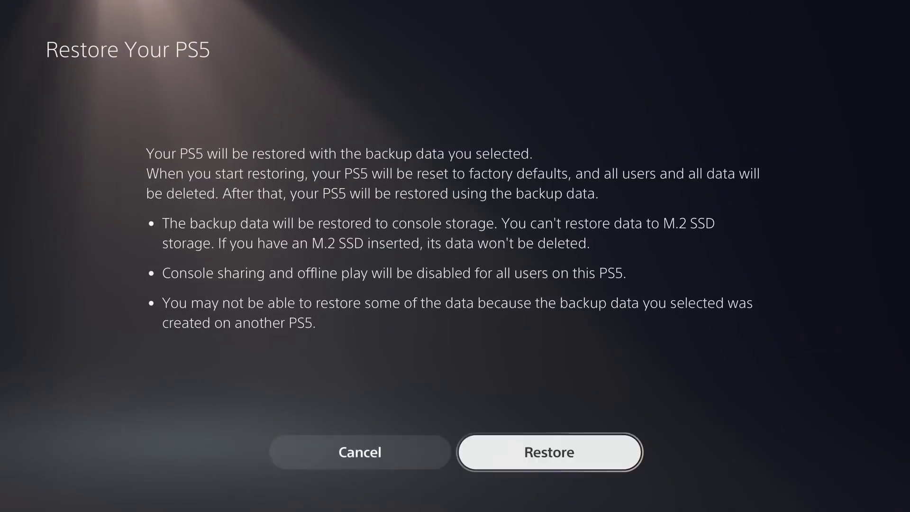
key(Return)
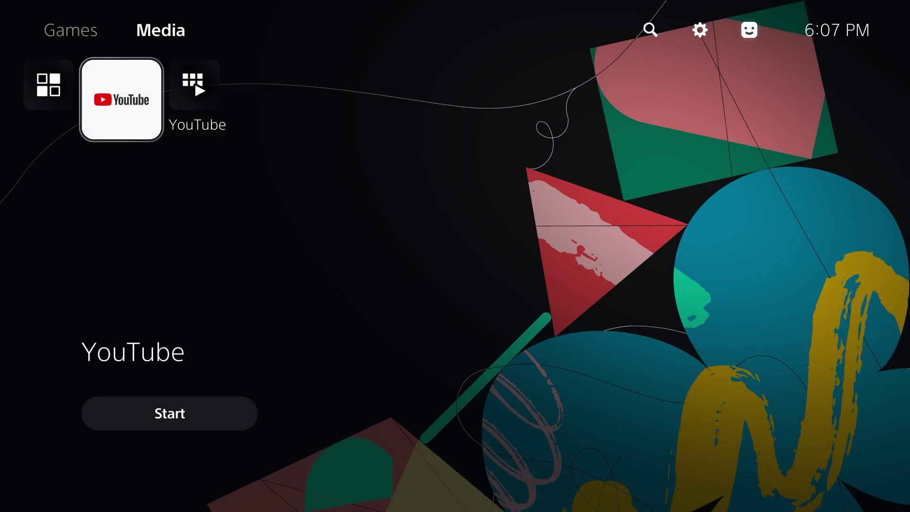
Go to Settings > Network > Set Up Internet Connection
key(Up)
key(Right)
key(Right)
key(Return)
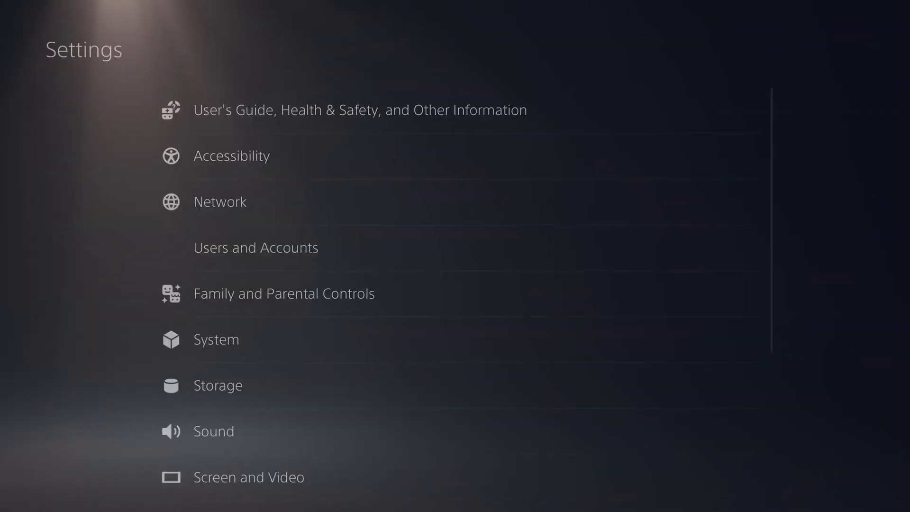
key(Up)
key(Return)
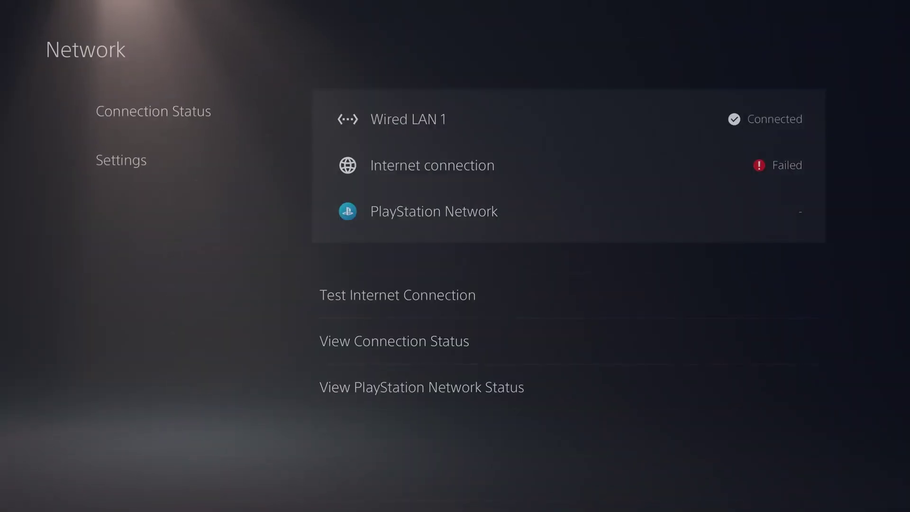
key(Down)
key(Right)
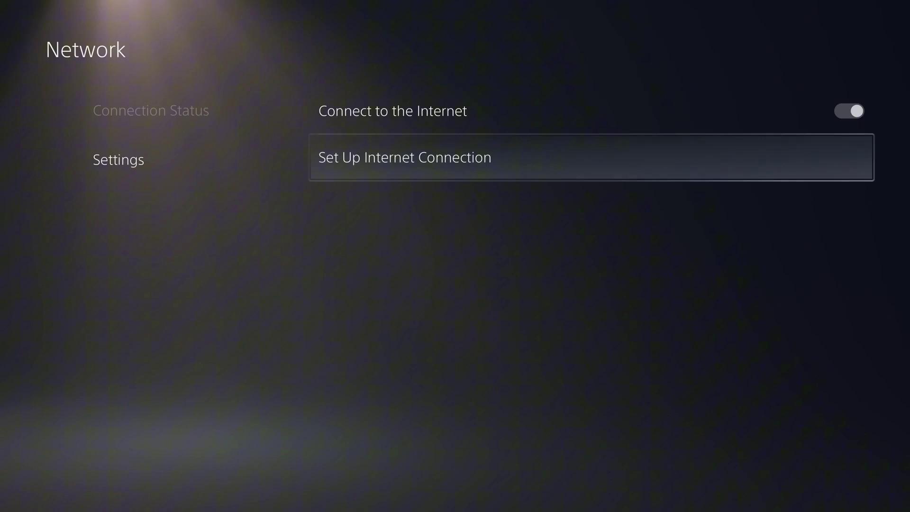
key(Return)
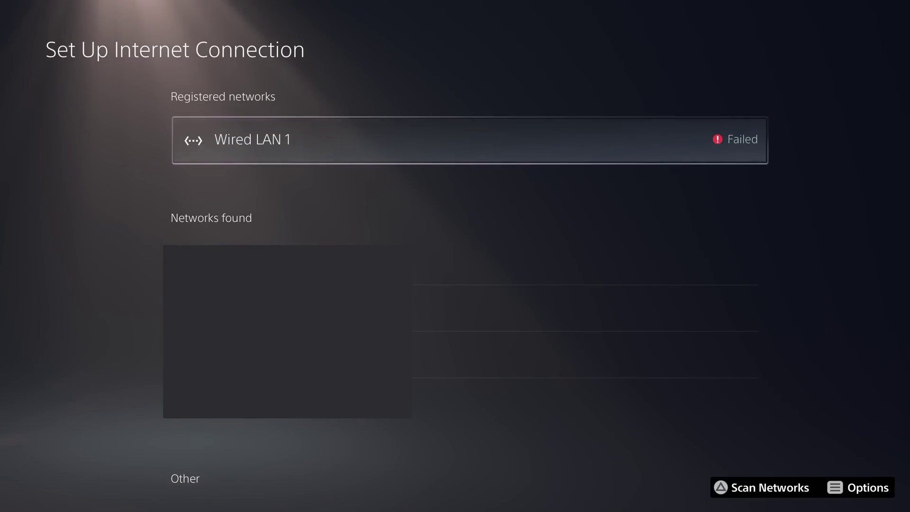
Set Wired LAN 1's DNS to Manual with primary DNS 127.0.0.2, then save
key(Menu)
key(Return)
key(Down)
key(Down)
key(Down)
key(Down)
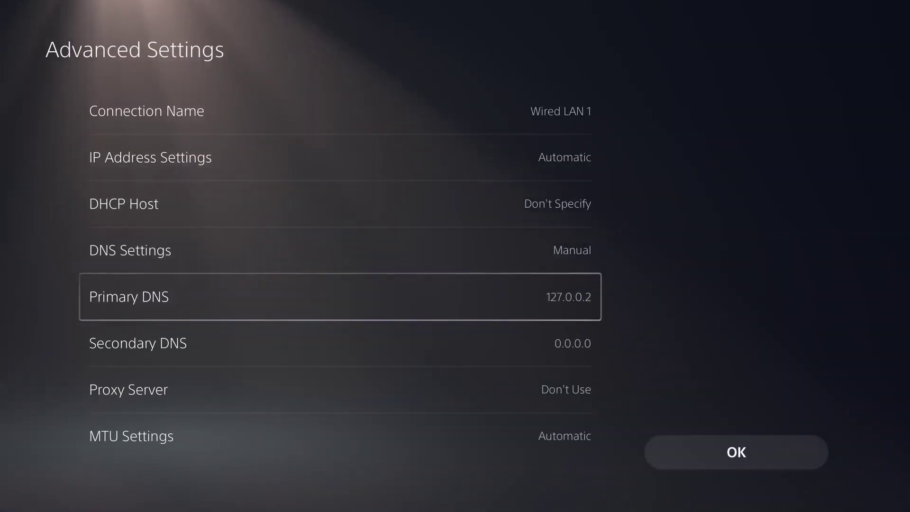
key(Up)
key(Return)
key(Return)
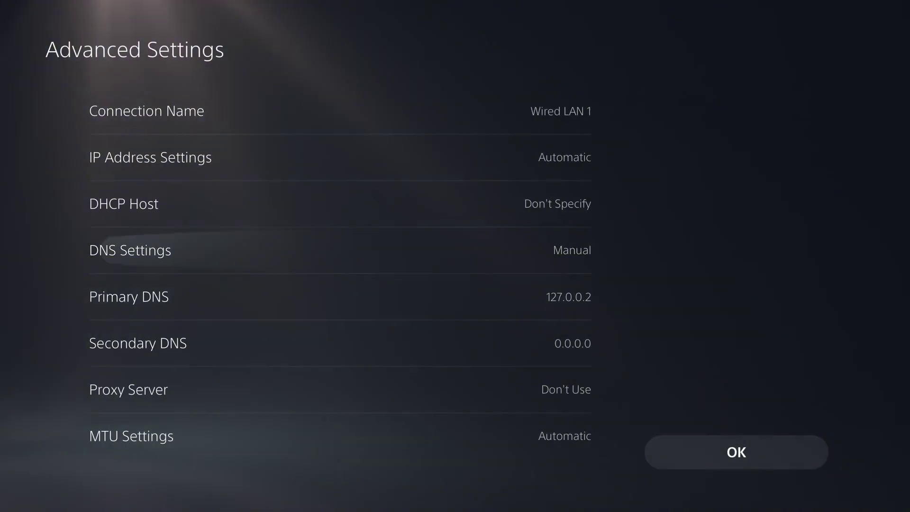
key(Down)
key(Return)
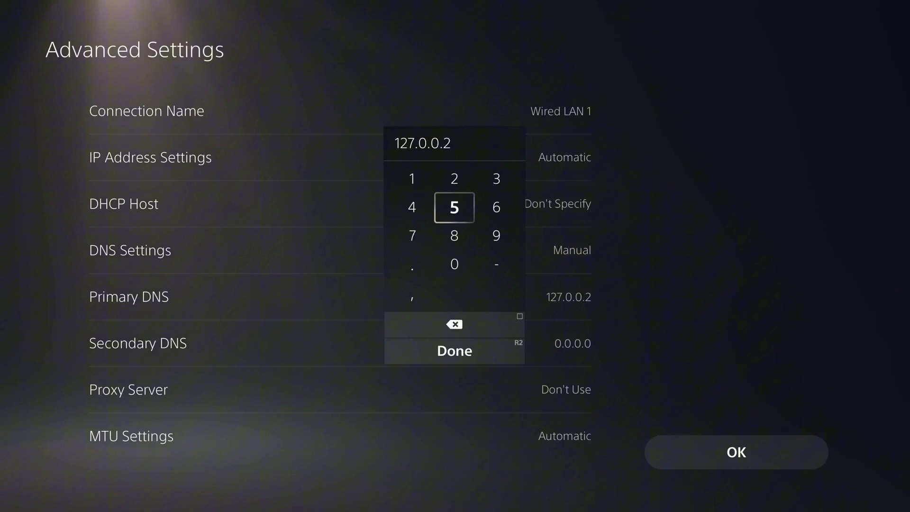
key(Down)
key(Down)
key(Down)
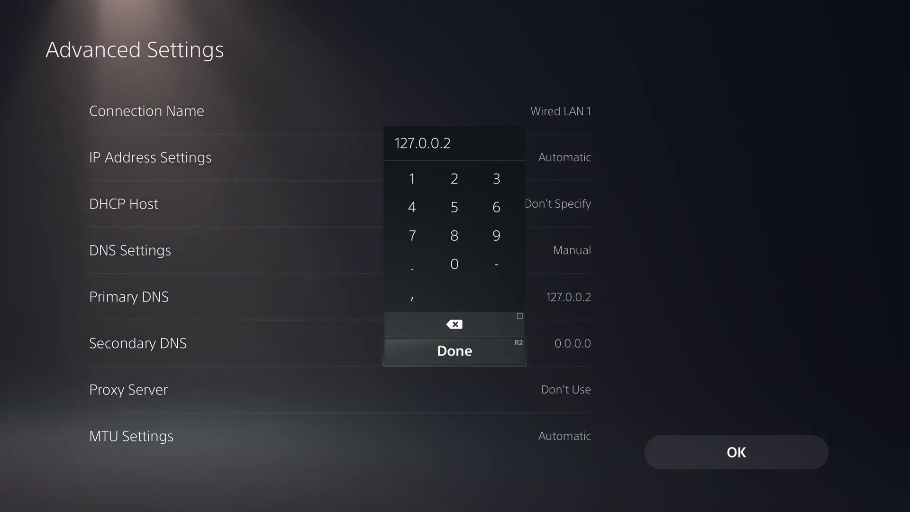
key(Return)
key(Right)
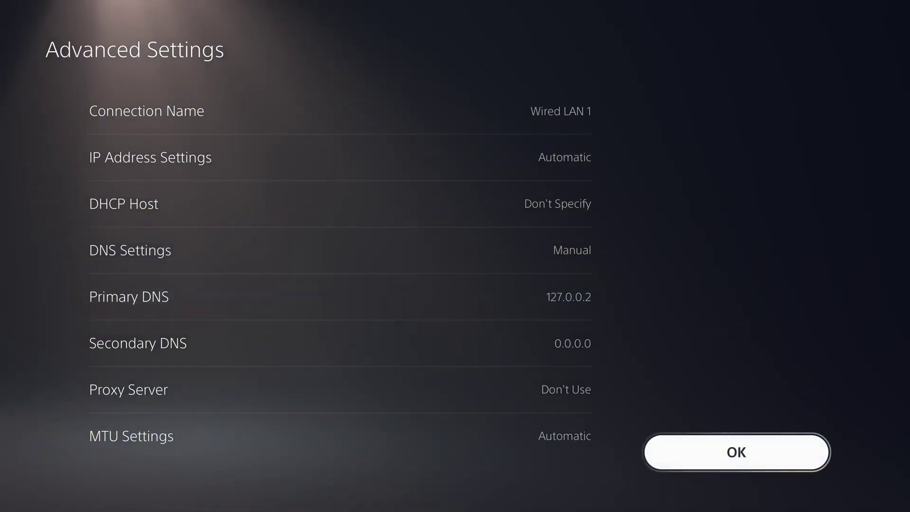
key(Return)
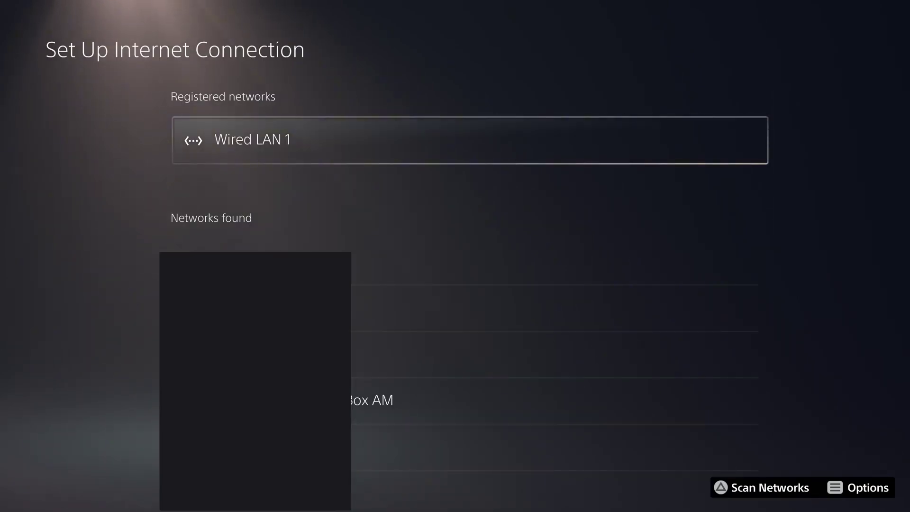
Try connecting via Wired LAN 1, then confirm IPv4 192.168.137.156 in Console Information
key(Return)
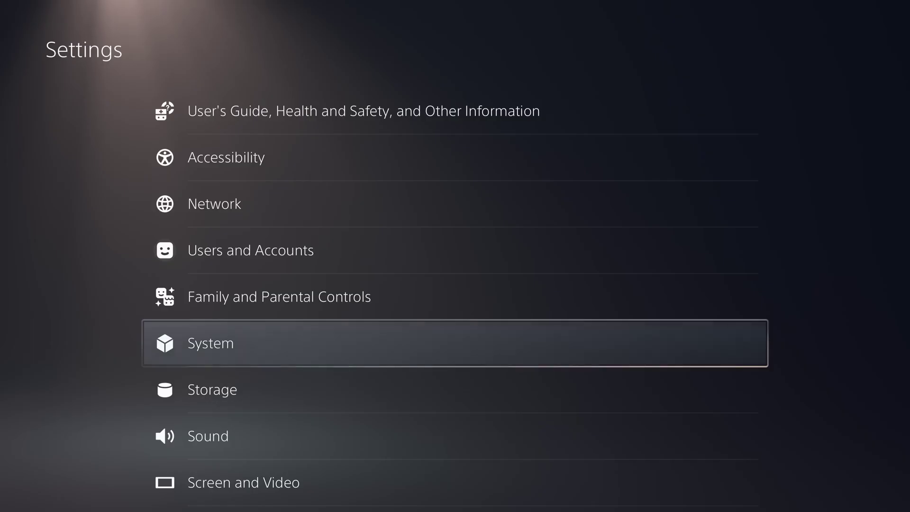
key(Up)
key(Down)
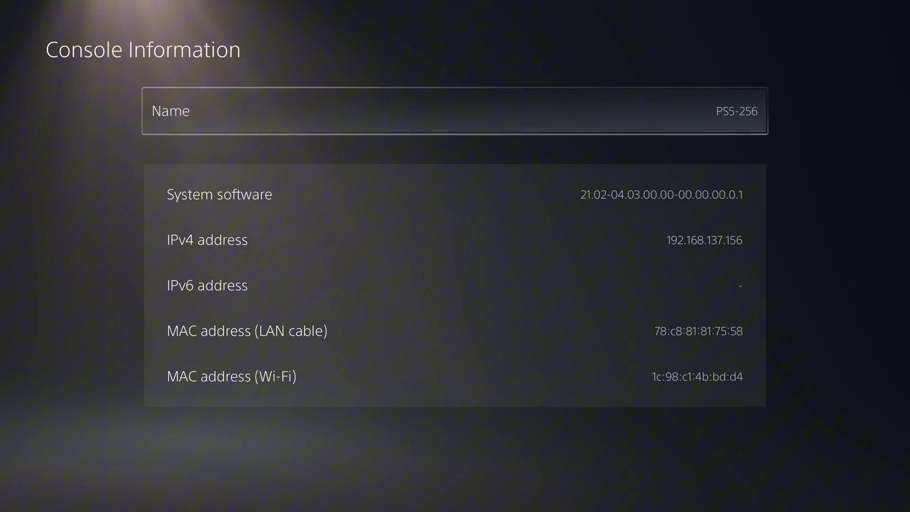
key(Down)
key(Down)
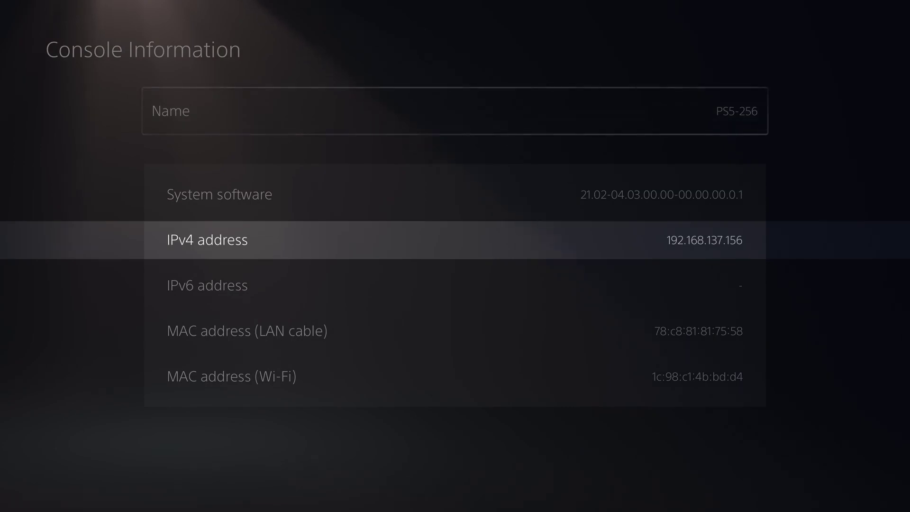
key(Escape)
key(Escape)
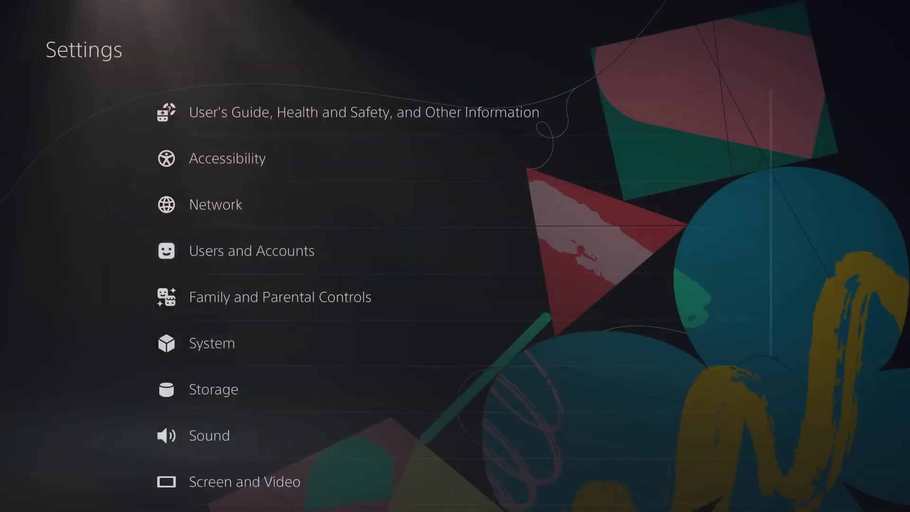
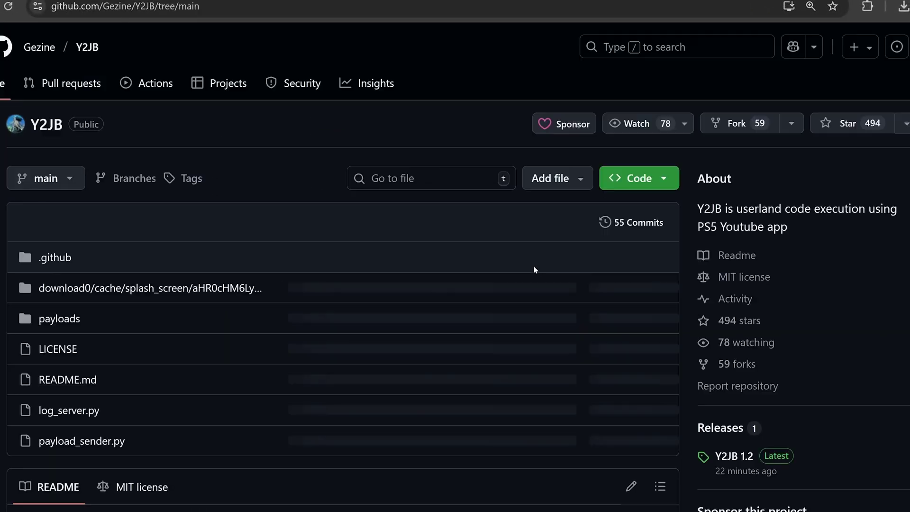
Download the Y2JB repository from GitHub as a ZIP file
scroll(521, 218, down, 1)
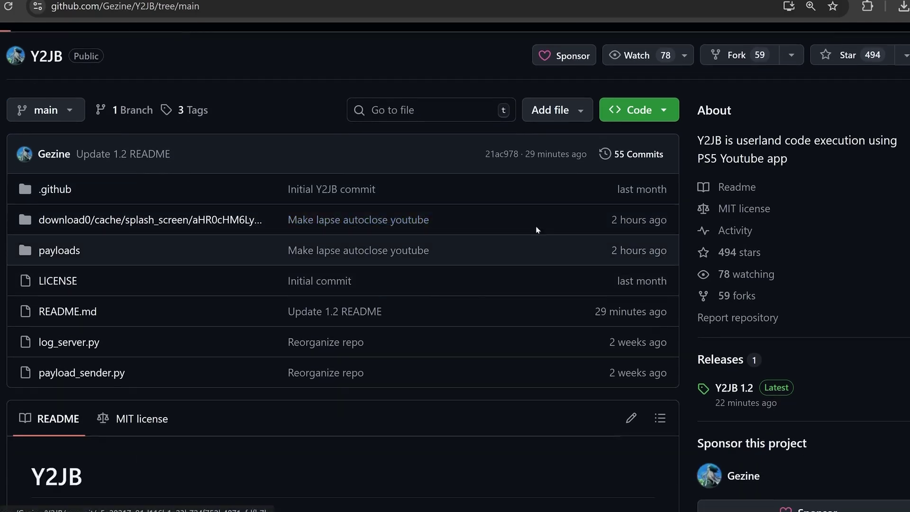
click(642, 120)
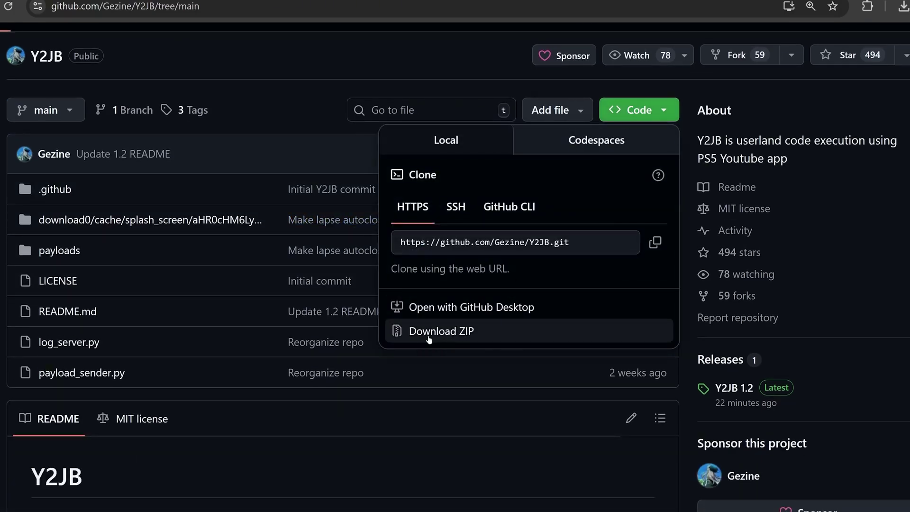
click(494, 328)
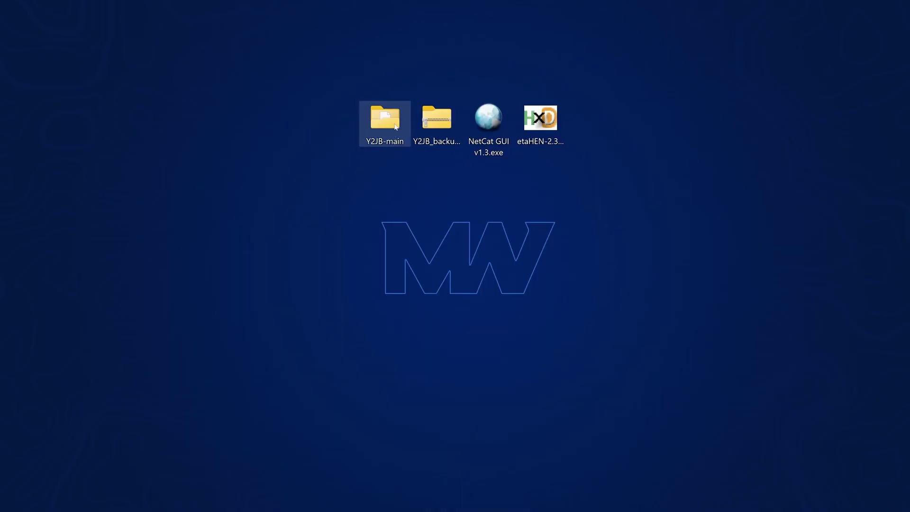
Open the extracted Y2JB-main payloads folder, select lapse.js, and move the window aside
double_click(395, 126)
double_click(378, 164)
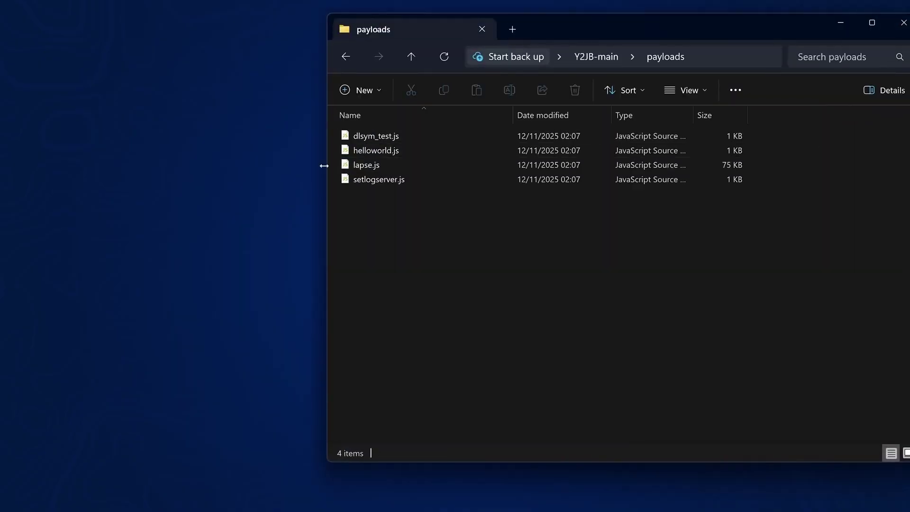
click(337, 170)
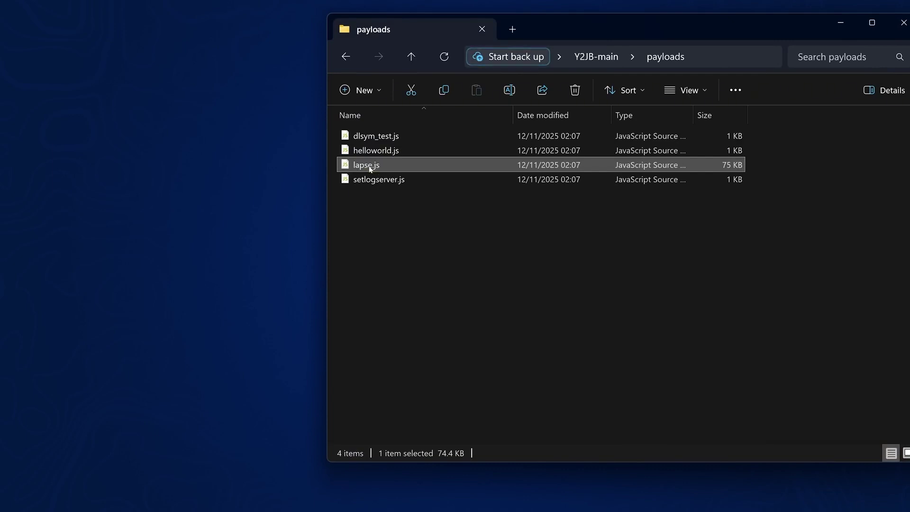
drag(582, 30, 834, 101)
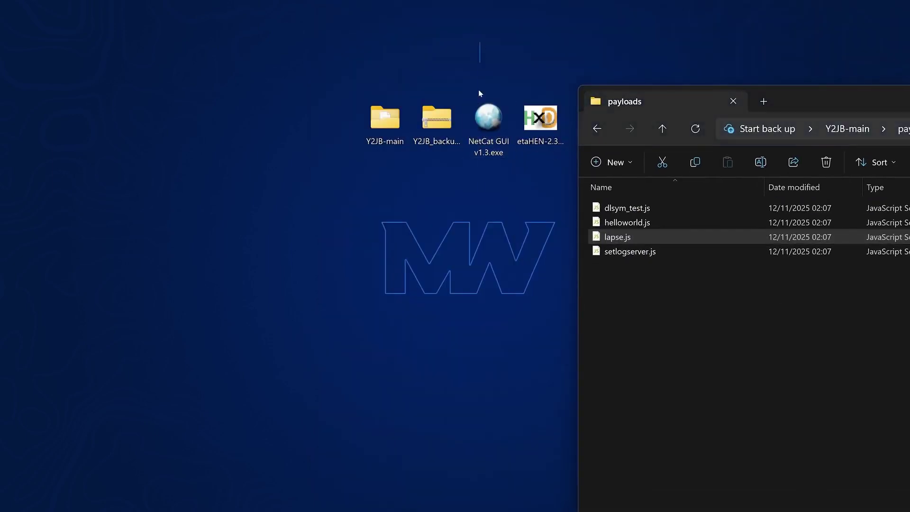
Launch NetCat GUI v1.3 and place its window next to the payloads folder
double_click(489, 124)
drag(163, 101, 330, 99)
drag(801, 100, 649, 31)
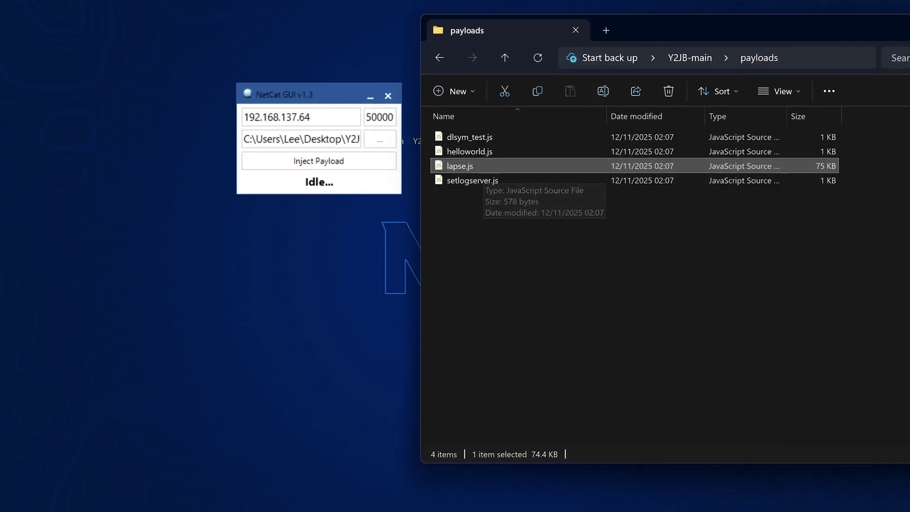
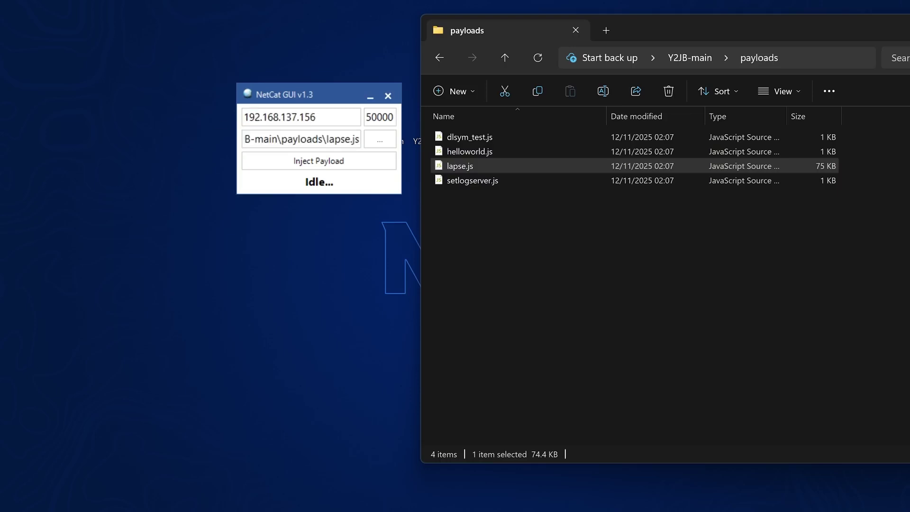
key(Tab)
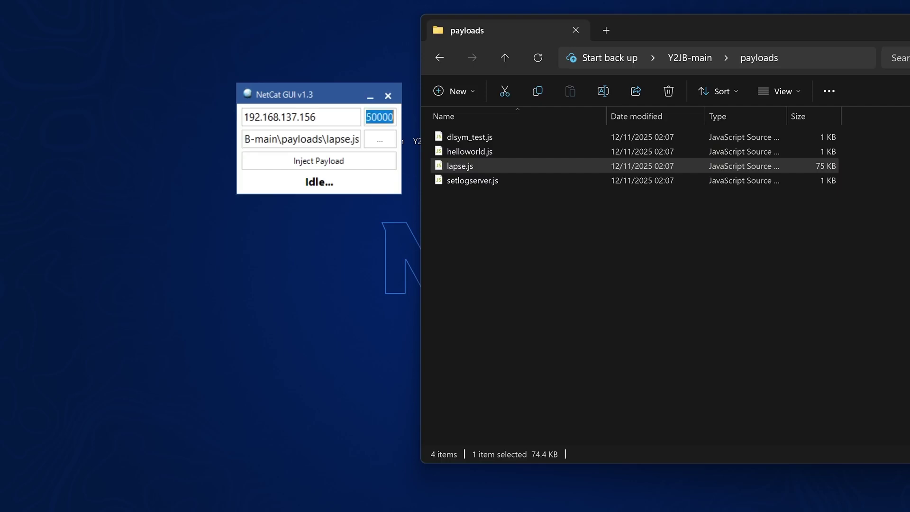
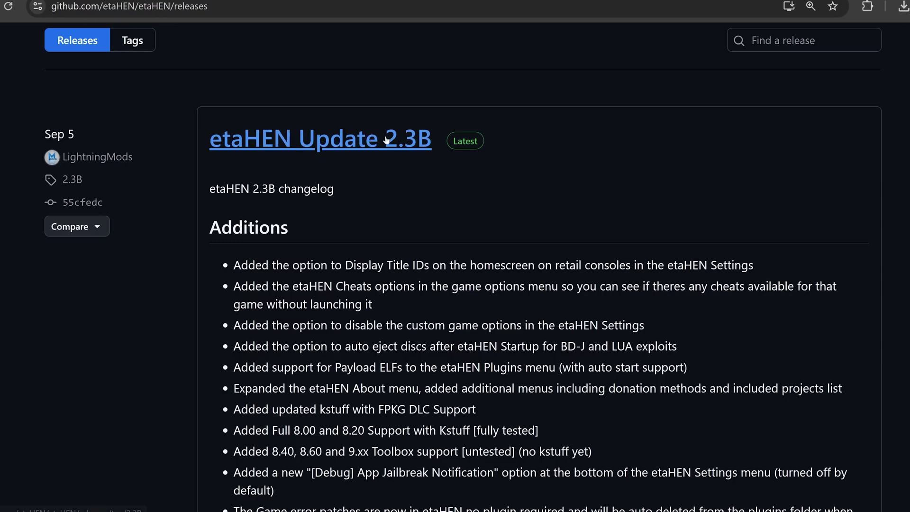
Read through the pinned etaHEN test build's changelog, highlighting its 8.20 firmware mention
scroll(386, 139, down, 1)
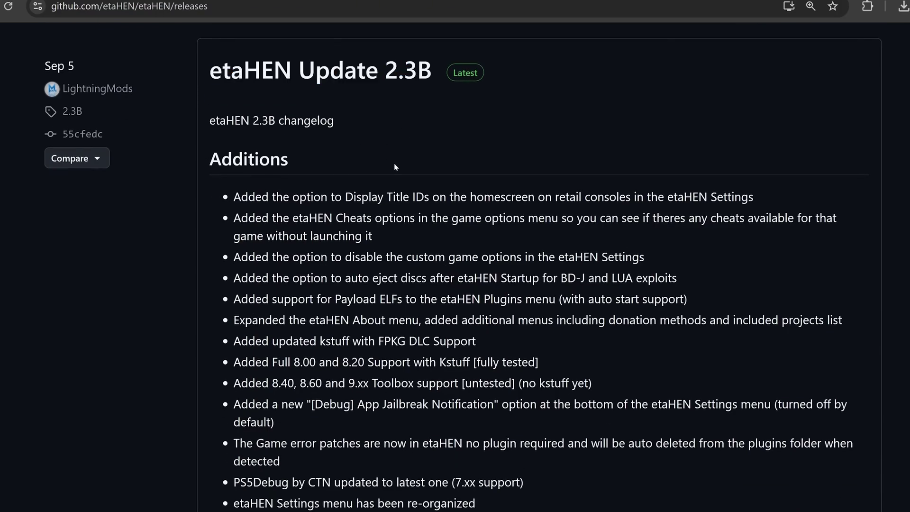
scroll(394, 164, down, 2)
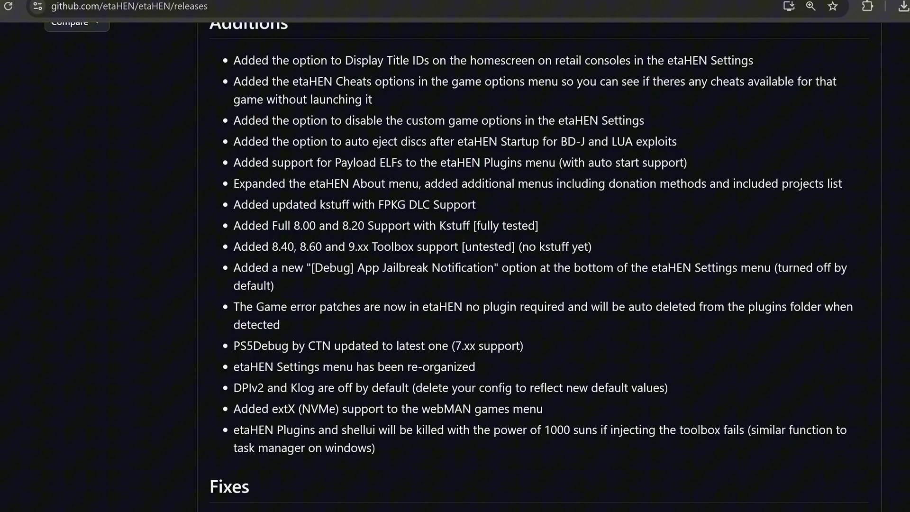
drag(339, 226, 363, 225)
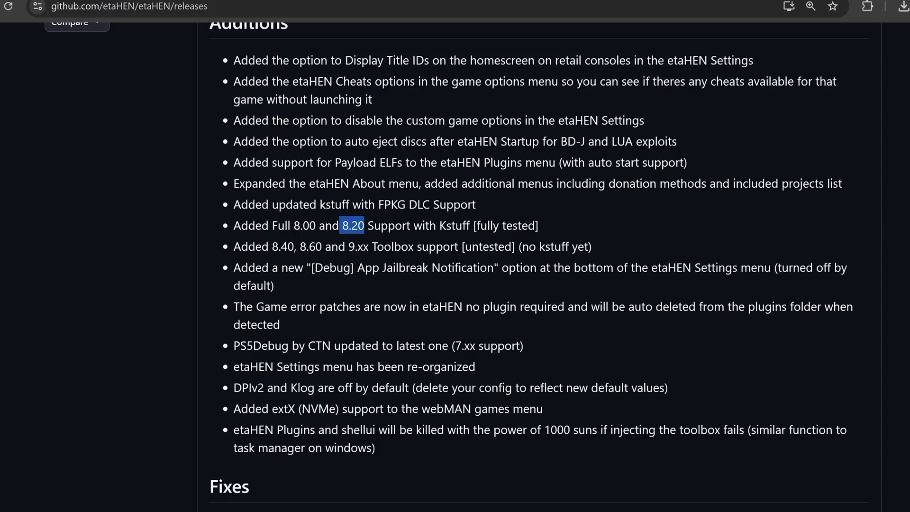
scroll(490, 281, up, 3)
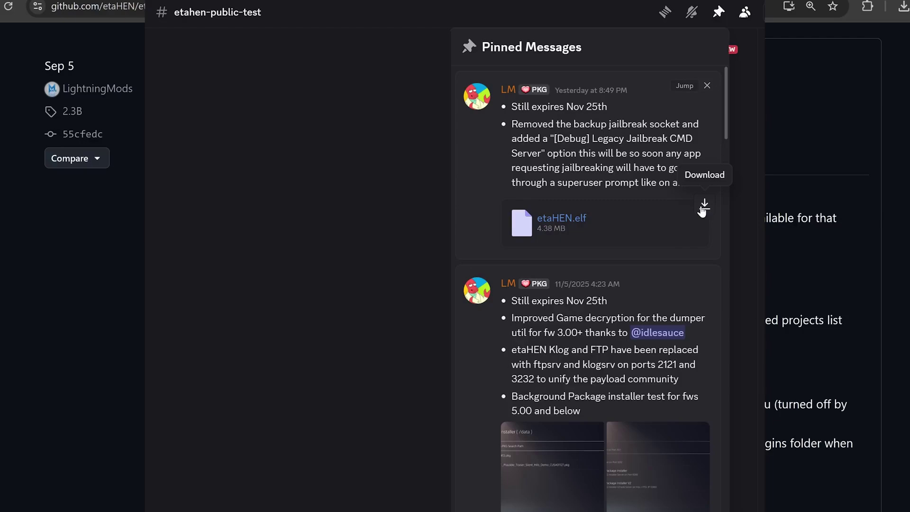
scroll(448, 230, down, 8)
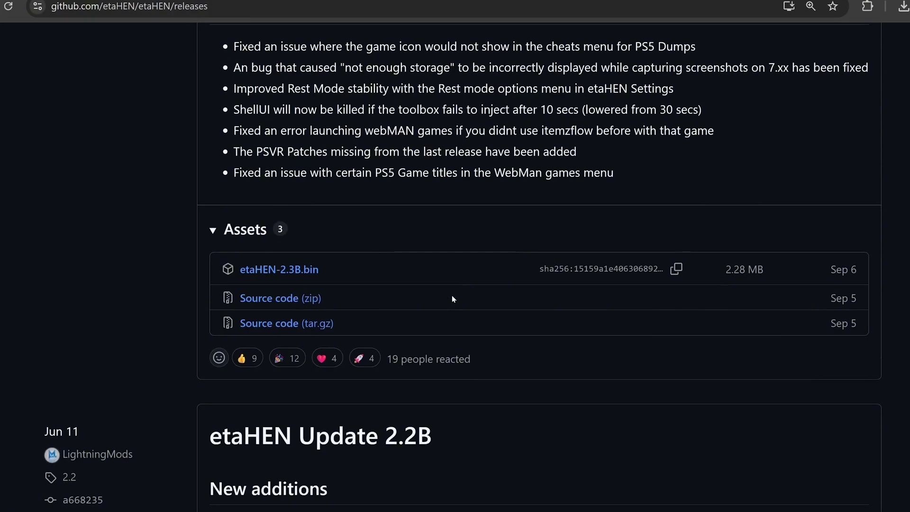
scroll(481, 233, up, 1)
scroll(388, 235, down, 3)
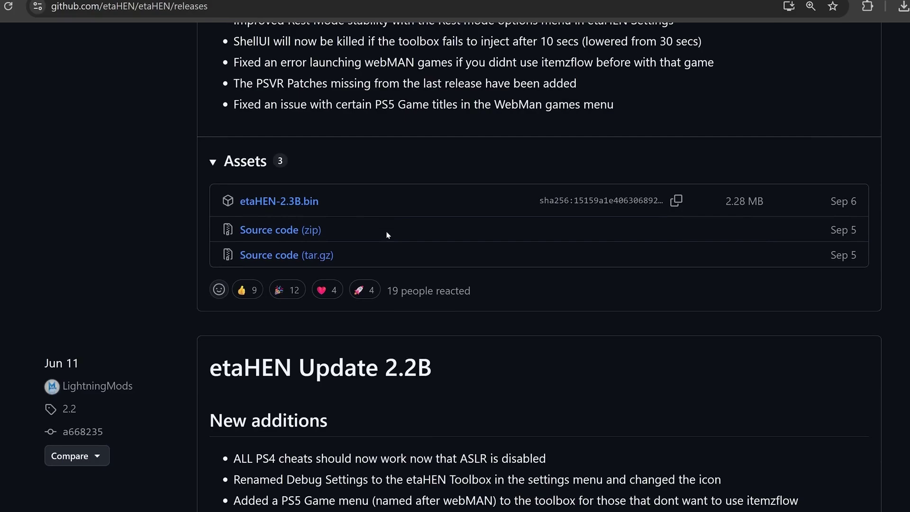
drag(365, 203, 234, 206)
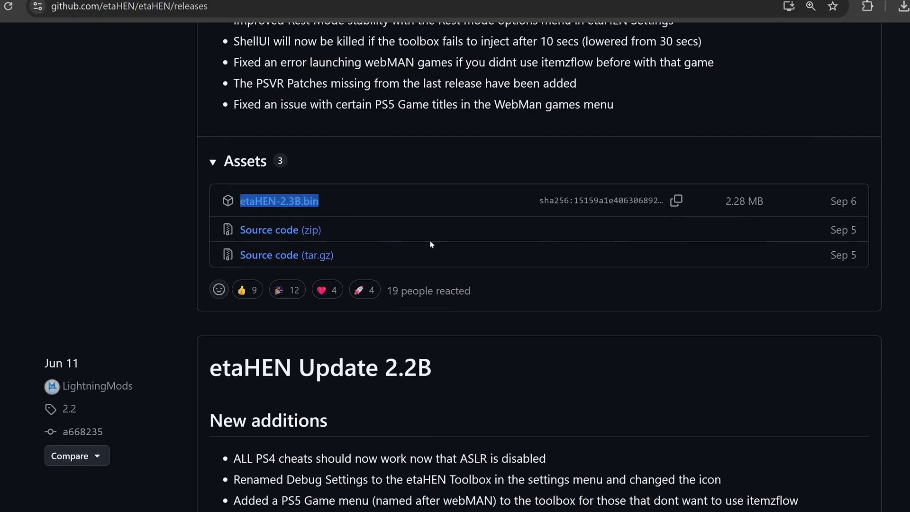
scroll(431, 244, up, 10)
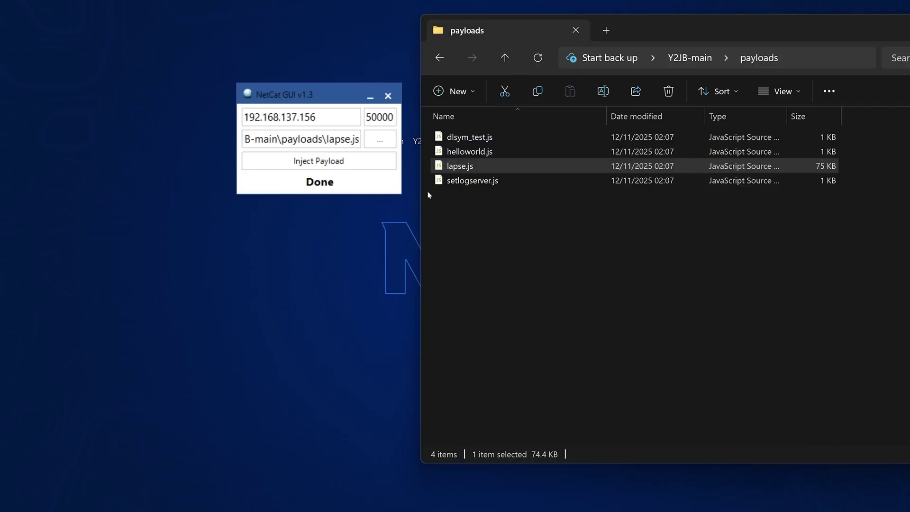
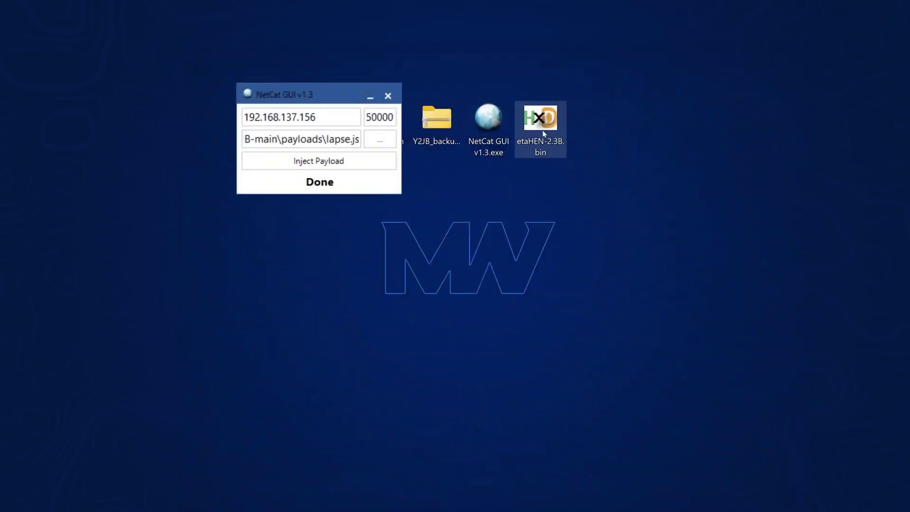
Load etaHEN-2.3B.bin from the Desktop as the payload and change the port from 50000 to 9021
drag(546, 130, 315, 143)
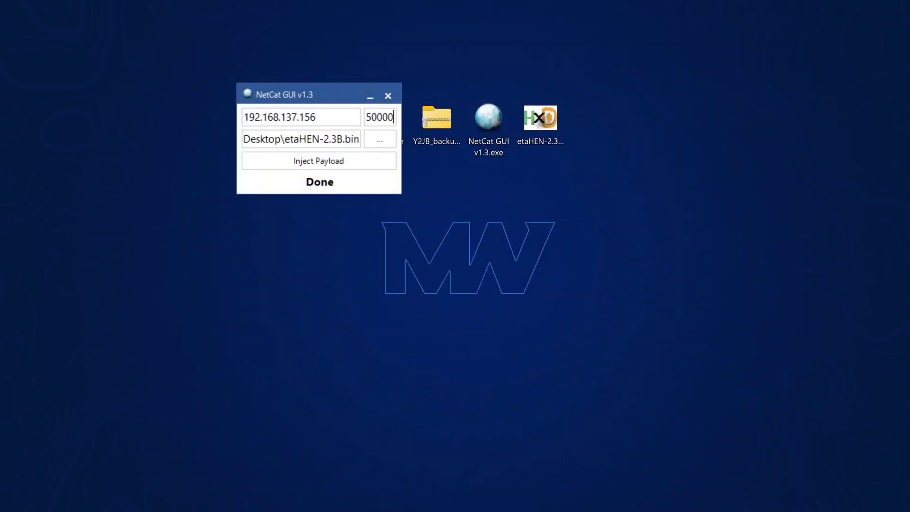
double_click(394, 117)
text(9021)
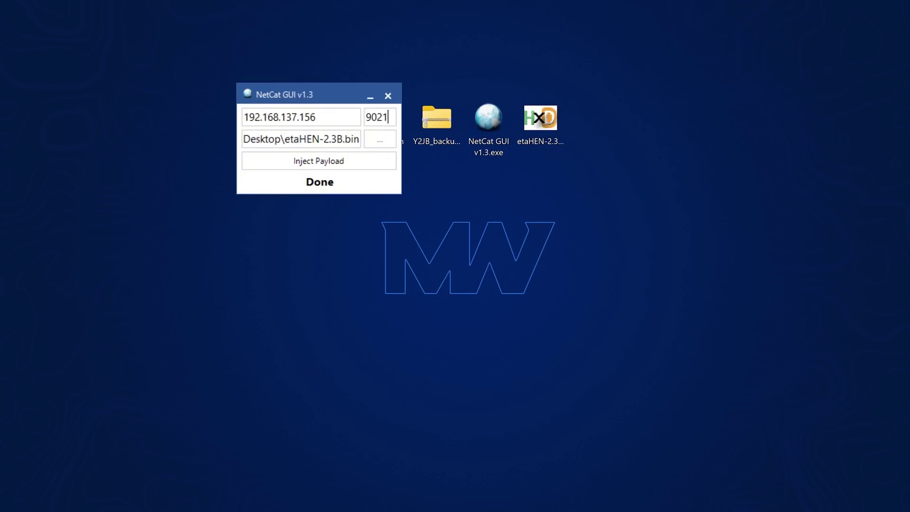
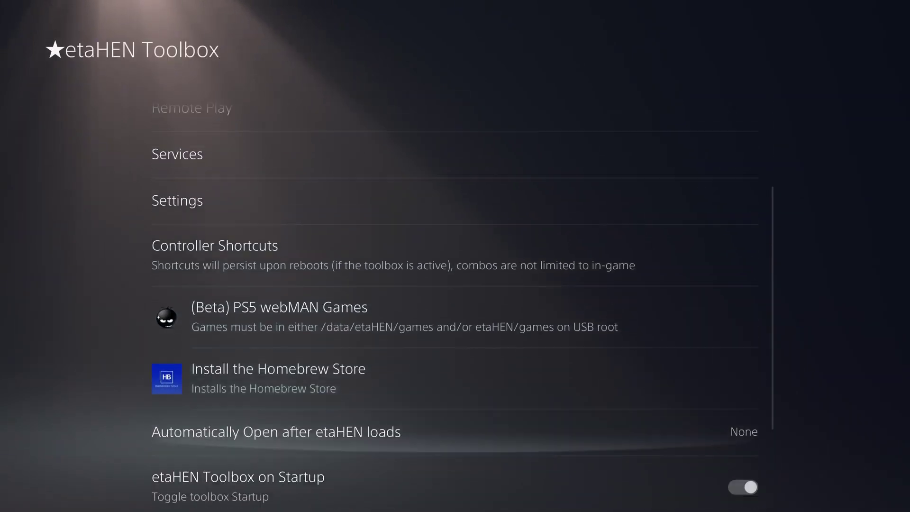
Open the empty USB (G:) drive and arrange it beside the PKGS > PS5 window
key(Down)
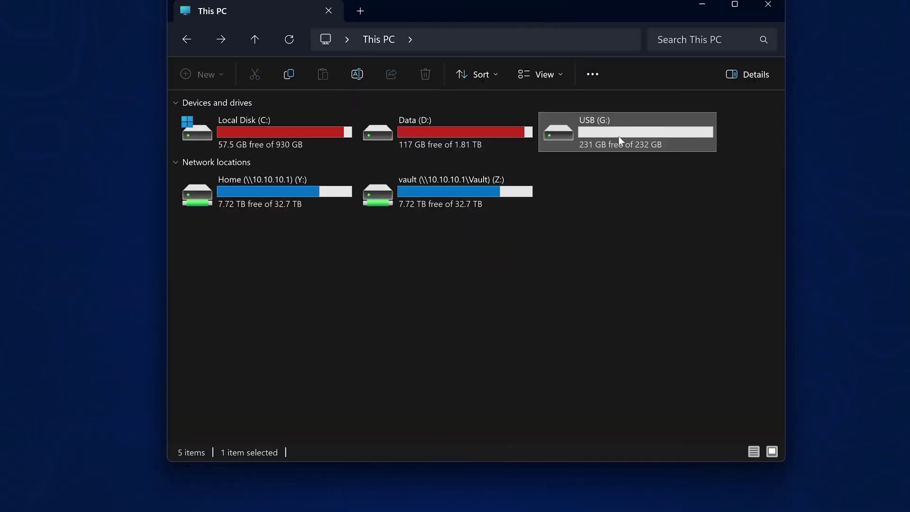
double_click(618, 135)
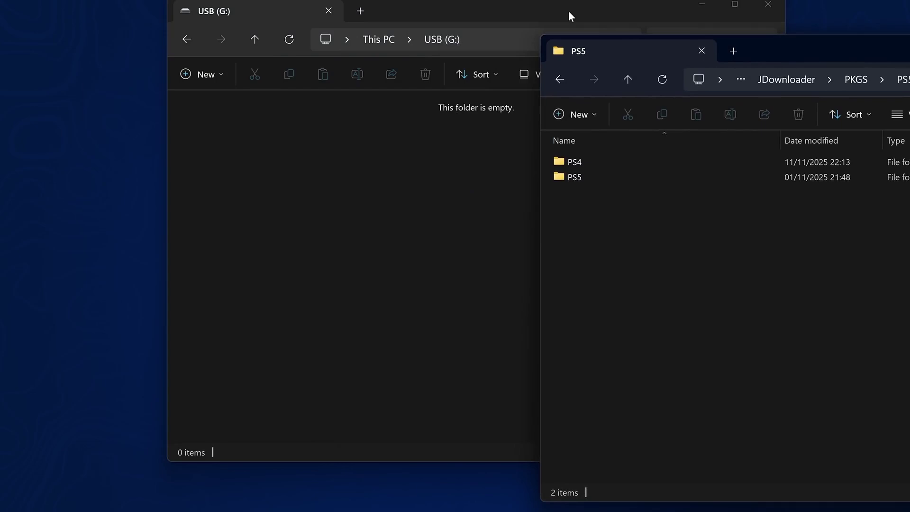
drag(568, 10, 479, 21)
drag(745, 47, 743, 26)
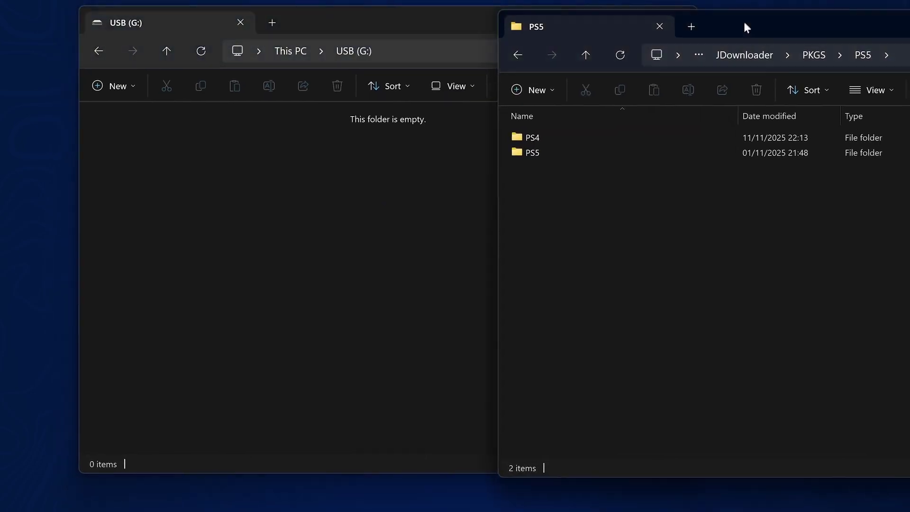
Open the PS4 folder and select the Separate Ways, v1.113 and v1.00 Resident Evil 4 packages
click(551, 136)
double_click(551, 135)
drag(749, 23, 659, 15)
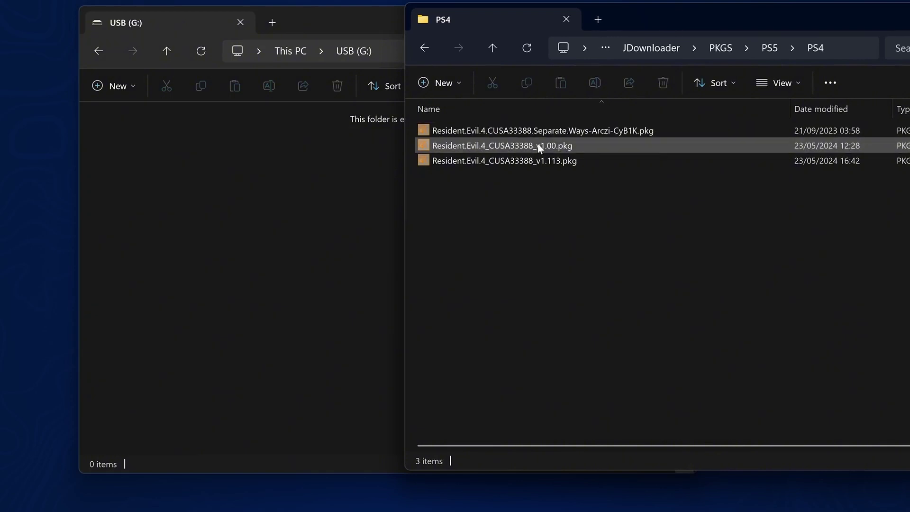
click(631, 129)
click(576, 157)
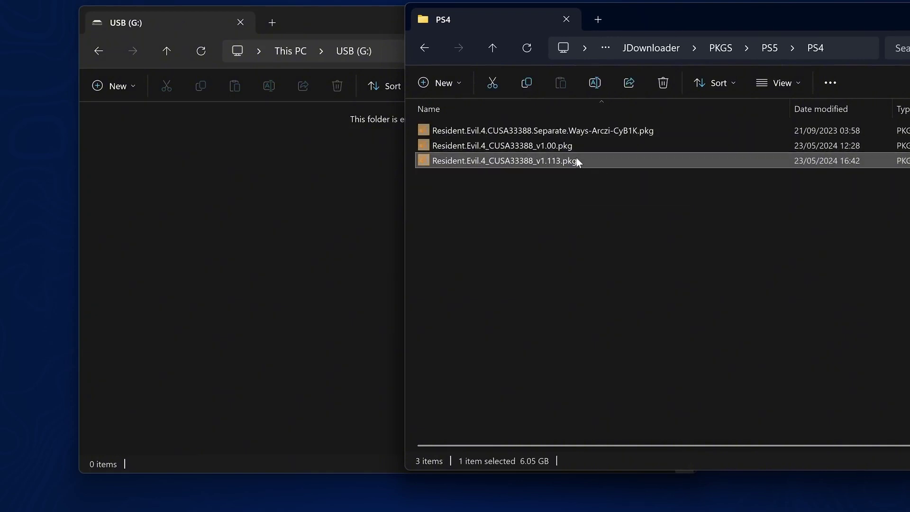
click(506, 144)
Inspect the v1.00 Resident Evil 4 package's Param list in PS4 Package Viewer
double_click(516, 145)
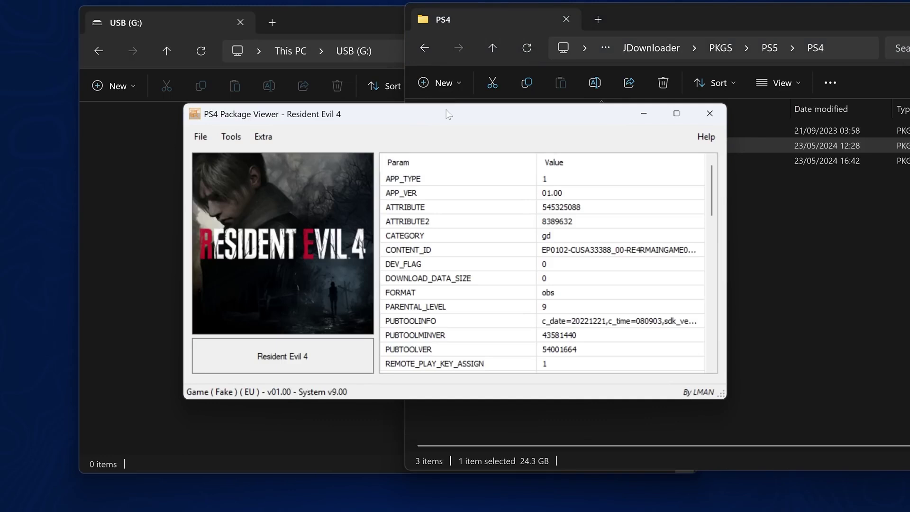
drag(446, 119, 480, 92)
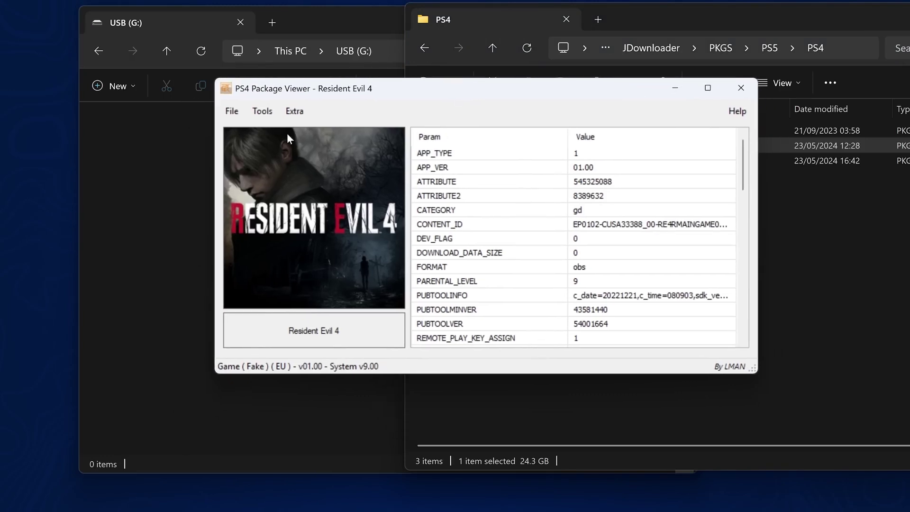
scroll(574, 237, down, 4)
click(740, 88)
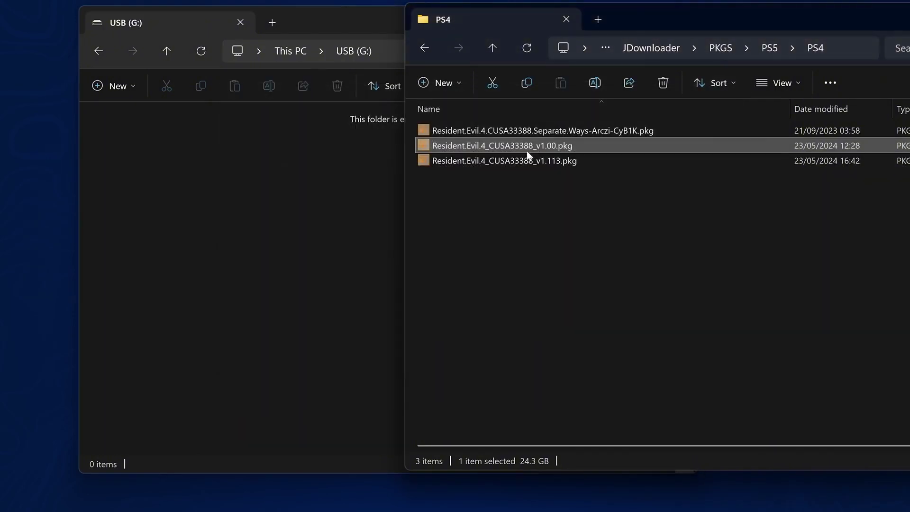
Check the v1.113 patch and Separate Ways add-on packages, both shown as Fake EU
double_click(490, 163)
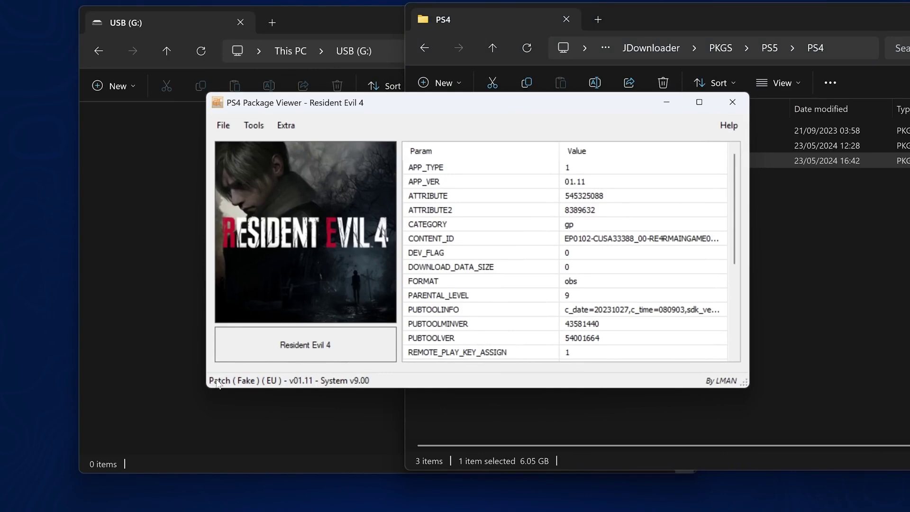
click(733, 103)
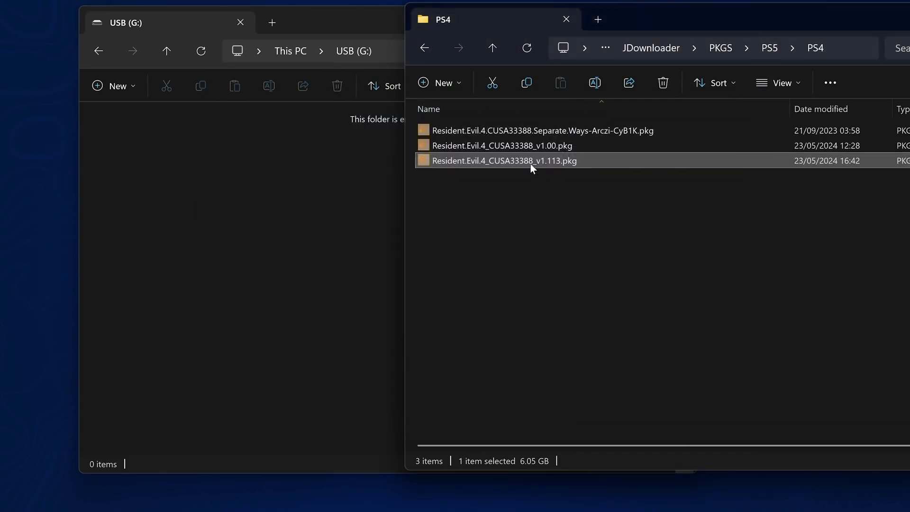
double_click(540, 132)
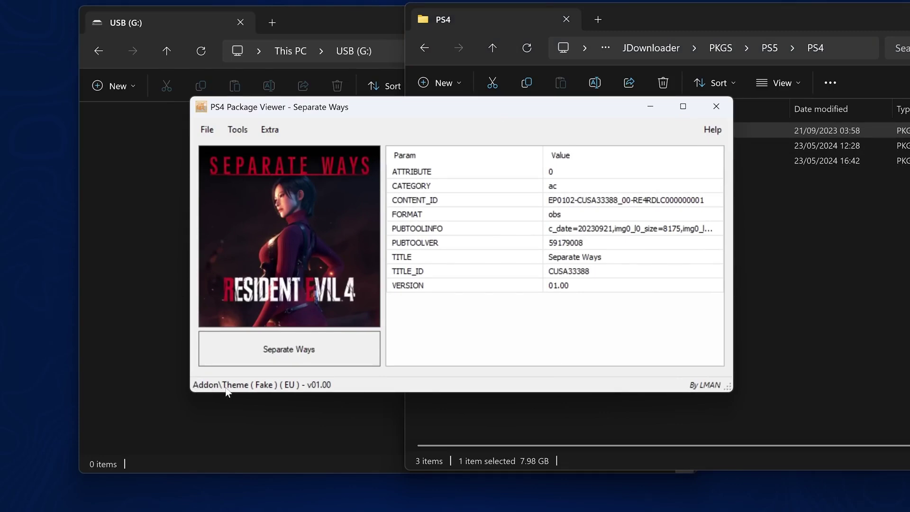
click(716, 106)
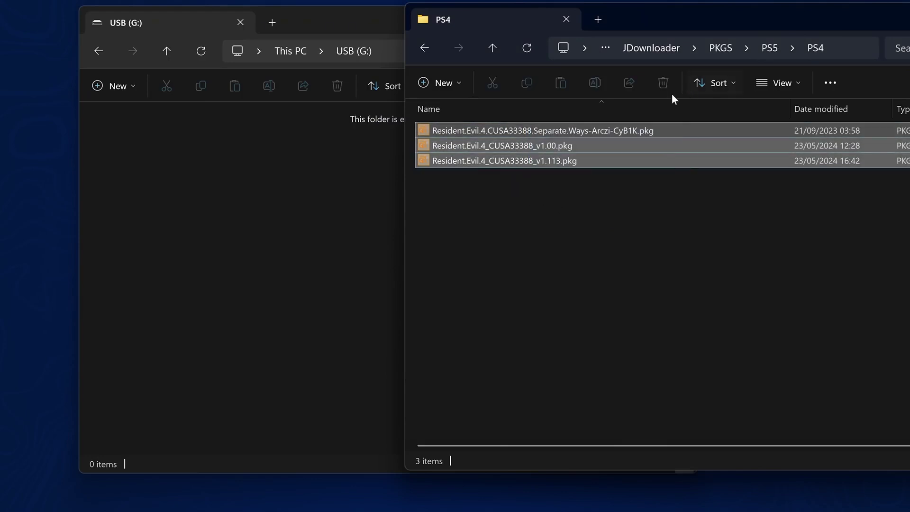
Copy all three Resident Evil 4 .pkg files from PS4 onto USB (G:), accepting the security warning
drag(639, 16, 762, 27)
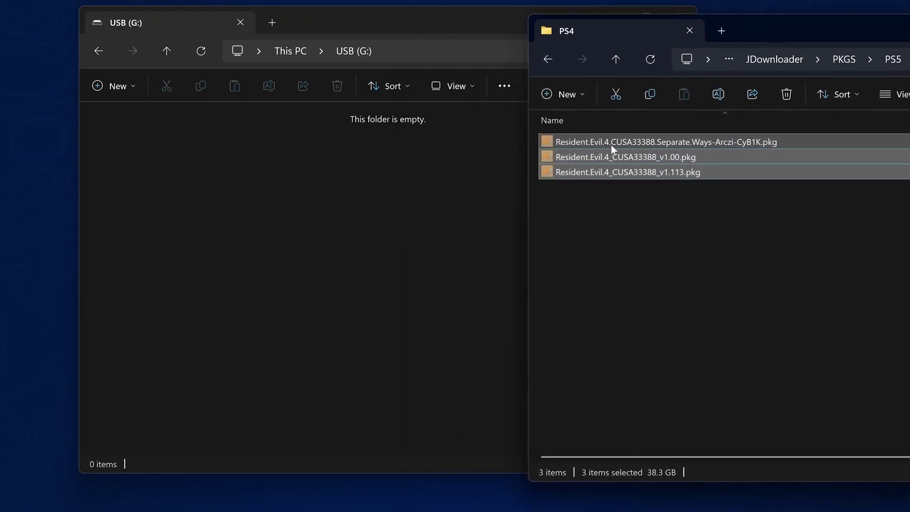
drag(610, 145, 332, 185)
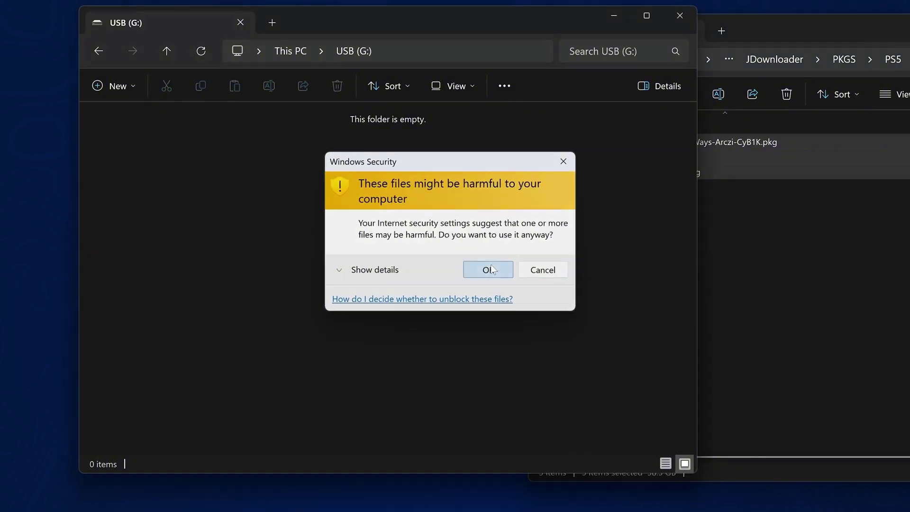
click(488, 269)
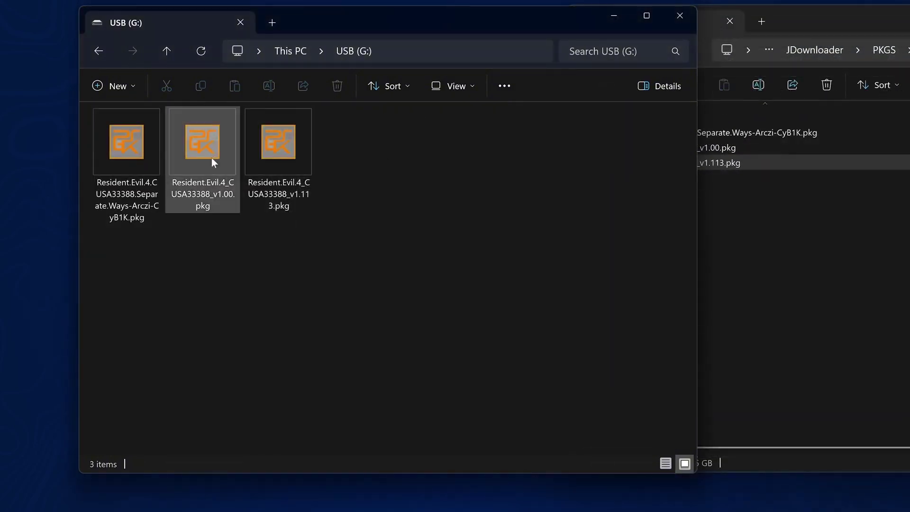
drag(440, 156, 124, 245)
click(397, 149)
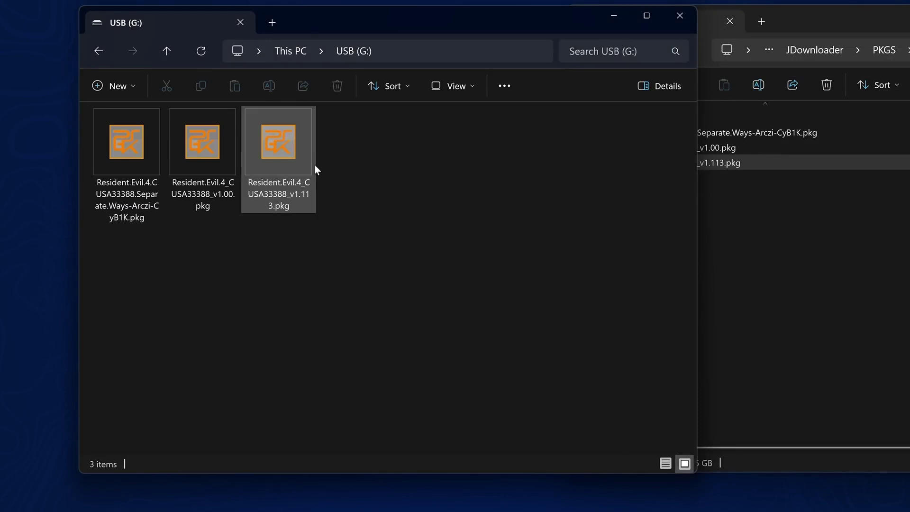
Browse PS5 > games > Hogwarts Legacy, peek into PPSA01593-app, then return to Hogwarts Legacy
click(769, 239)
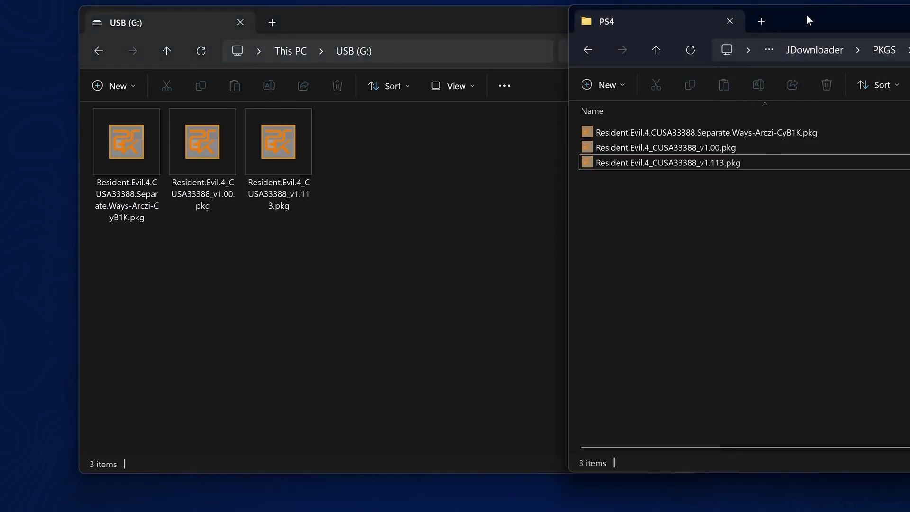
drag(805, 14, 629, 26)
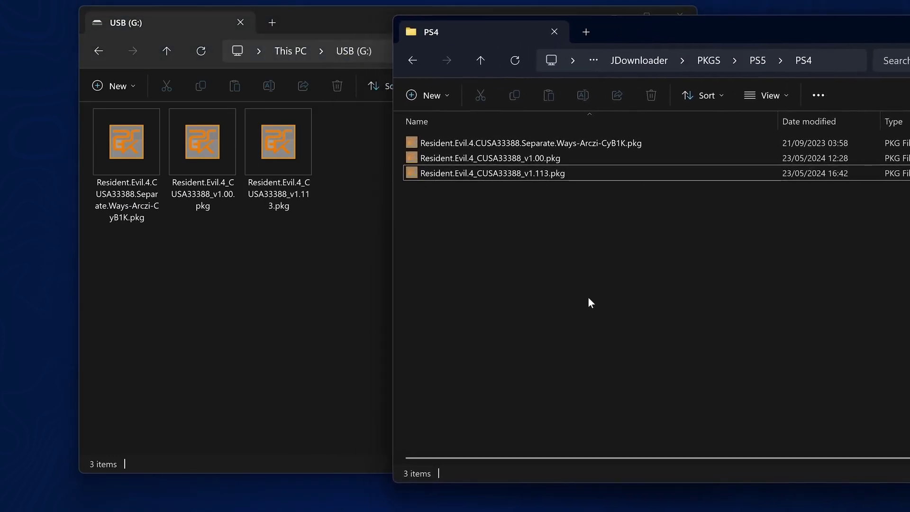
key(alt+Left)
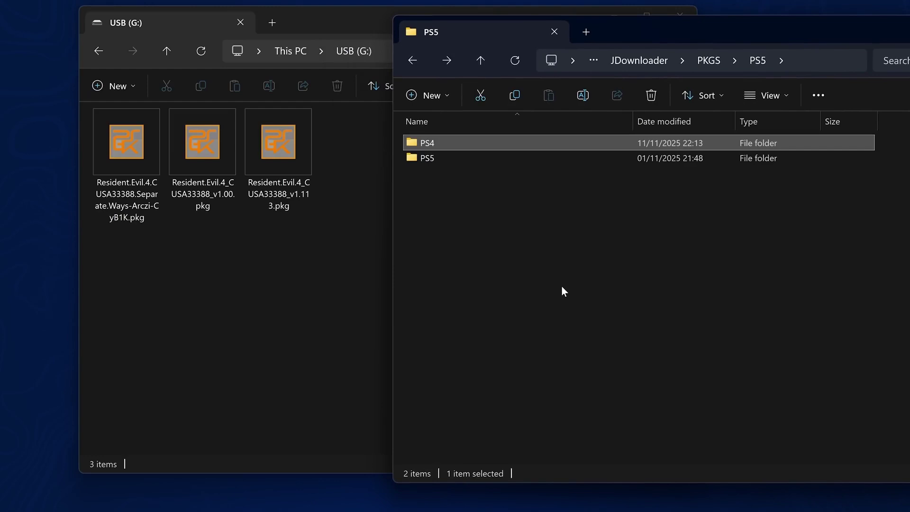
click(445, 160)
double_click(437, 160)
double_click(450, 144)
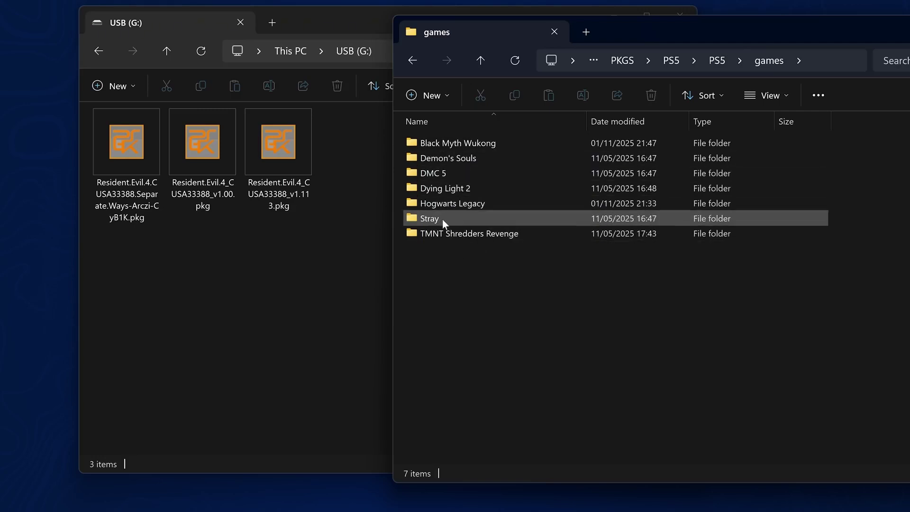
double_click(473, 204)
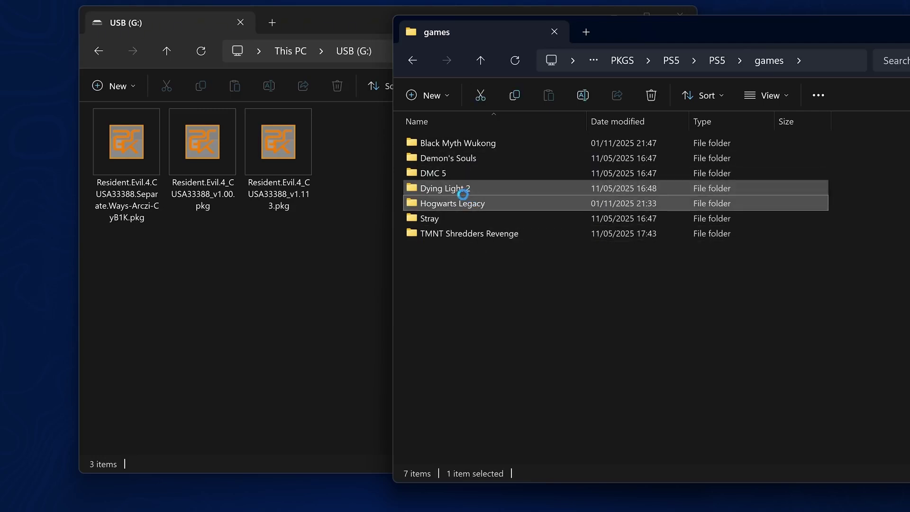
double_click(470, 137)
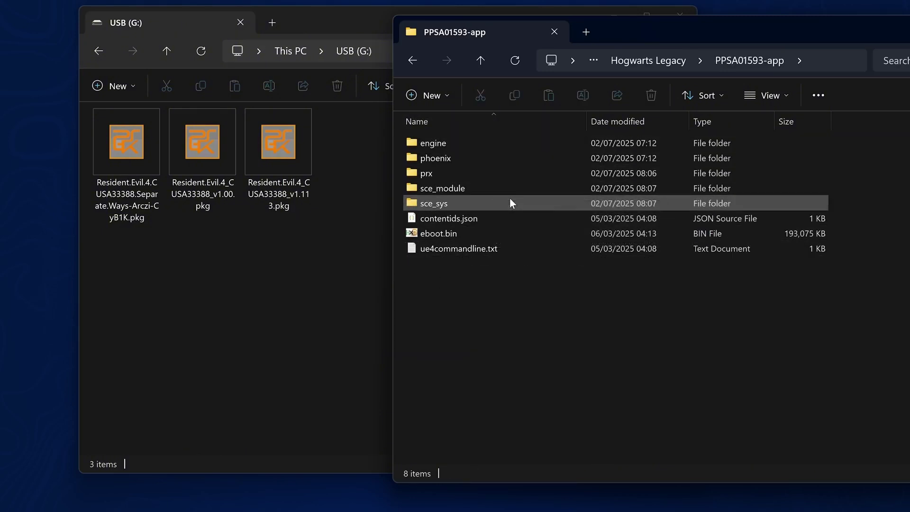
key(alt+Left)
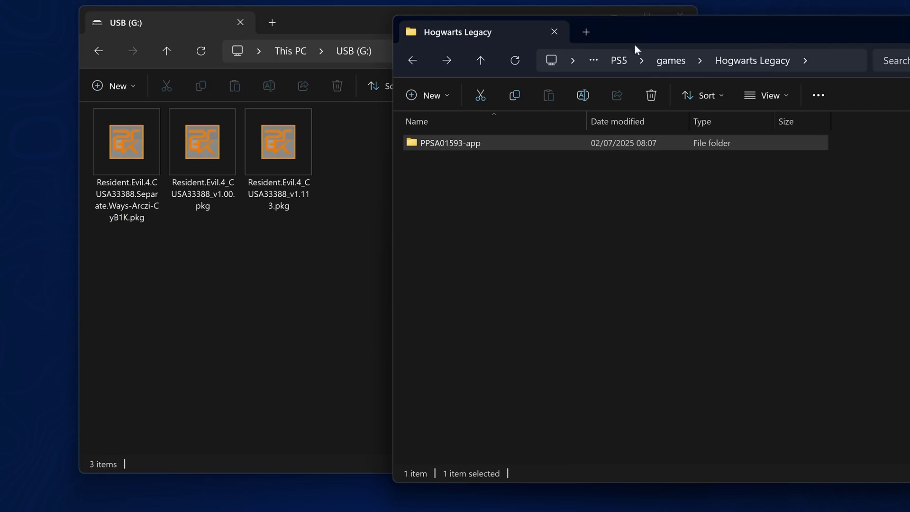
Create a new folder named etaHEN at the root of USB (G:)
drag(634, 45, 814, 33)
right_click(363, 155)
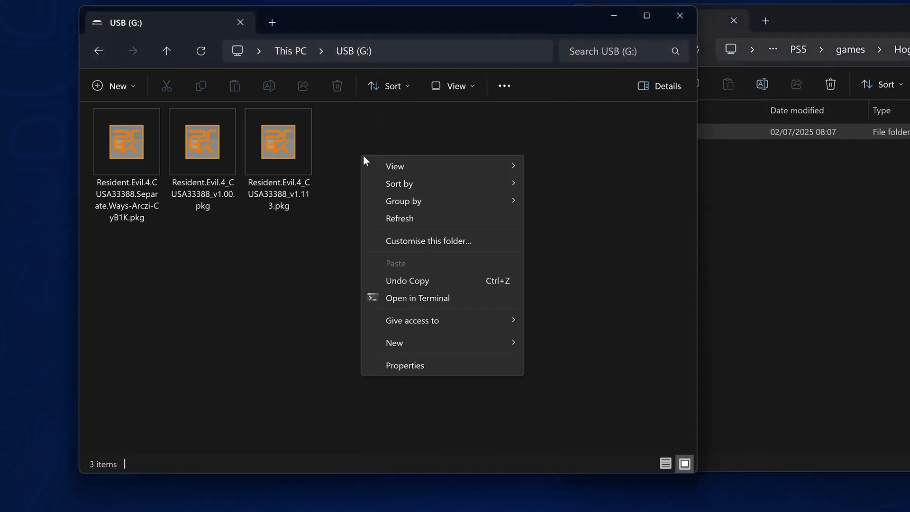
mouse_move(414, 344)
click(539, 344)
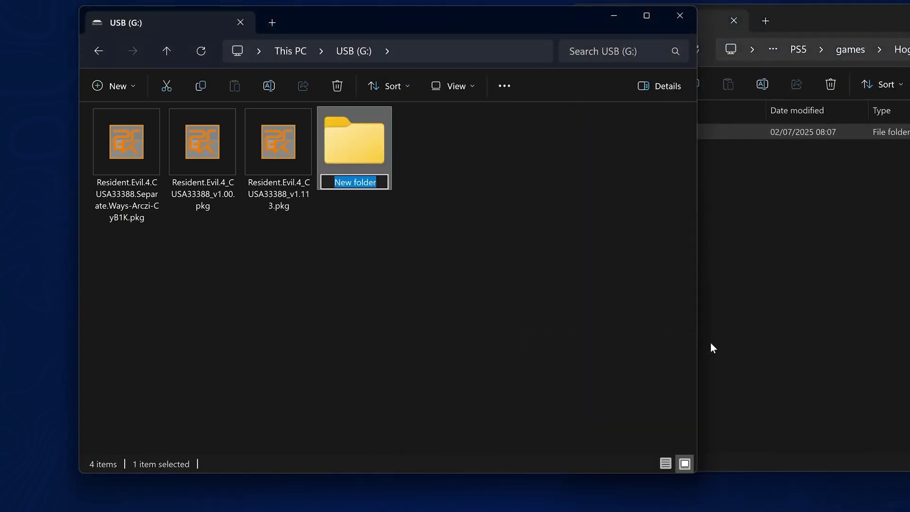
text(etaHEN)
key(Return)
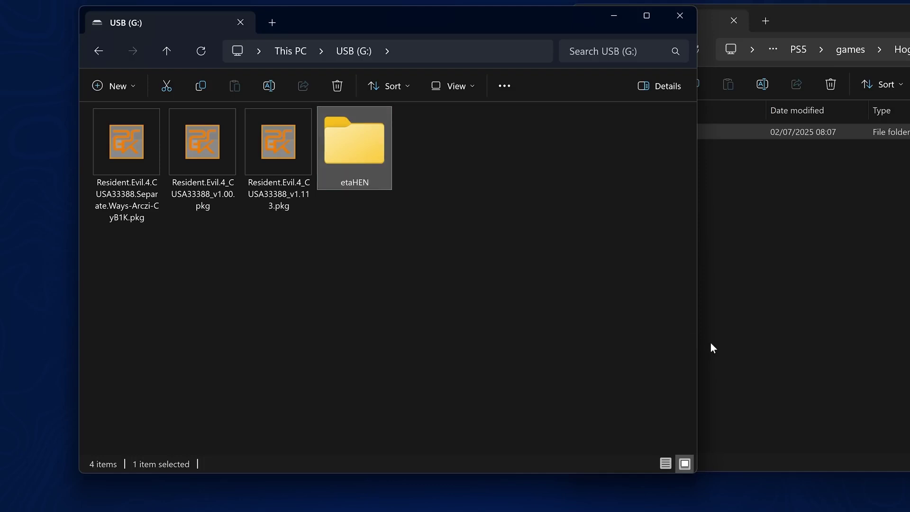
Inside etaHEN, create a subfolder named games
double_click(369, 182)
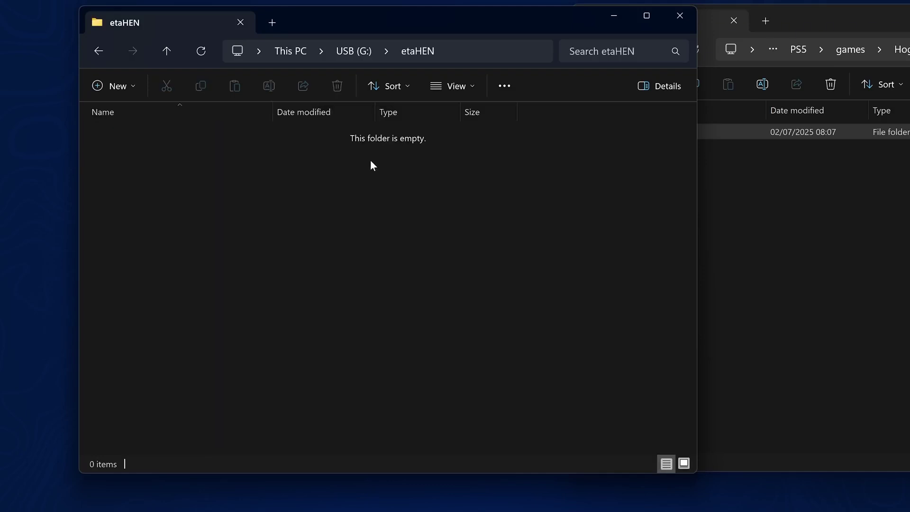
right_click(243, 209)
mouse_move(328, 396)
click(480, 396)
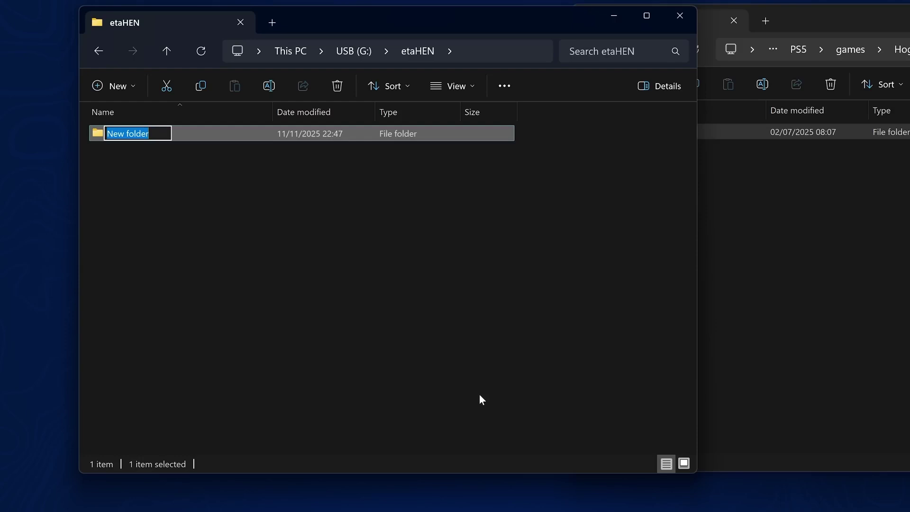
text(games)
key(Return)
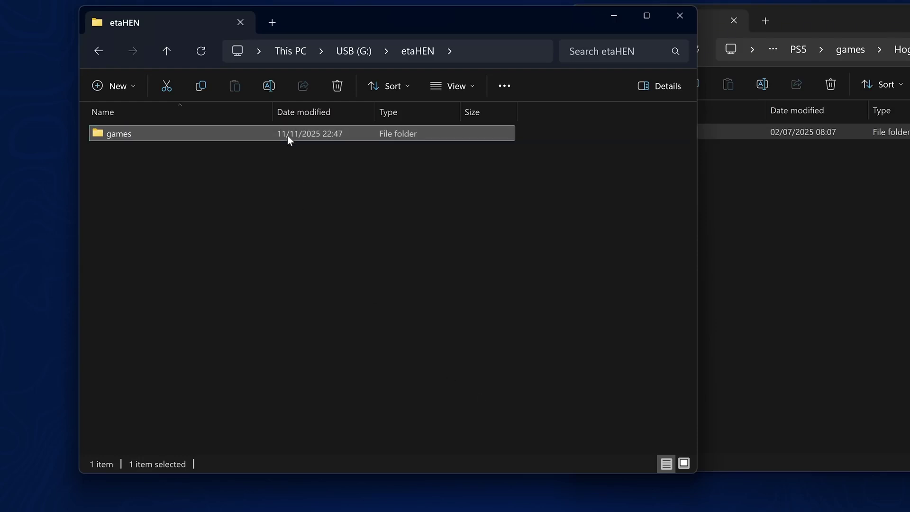
Copy PPSA01593-app from Hogwarts Legacy into USB (G:)\etaHEN\games and open the copy to verify
double_click(287, 132)
click(798, 251)
click(626, 136)
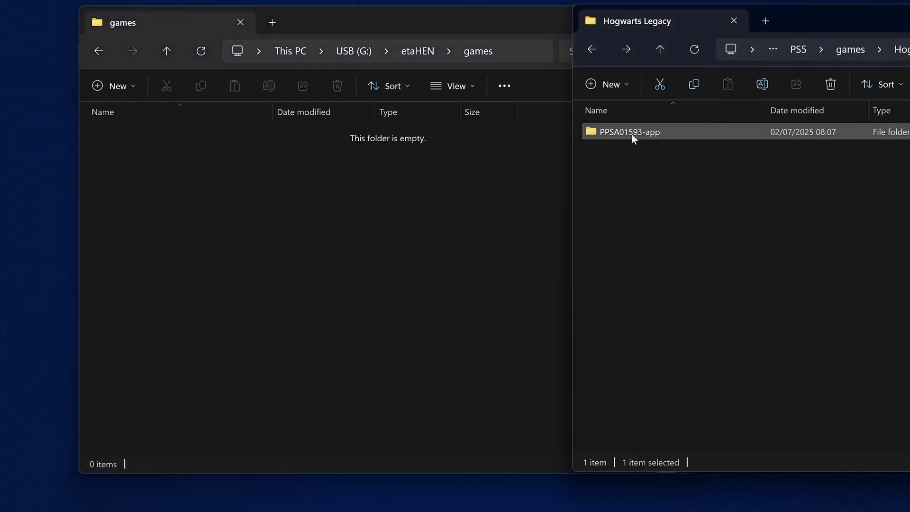
drag(644, 130, 252, 189)
click(484, 269)
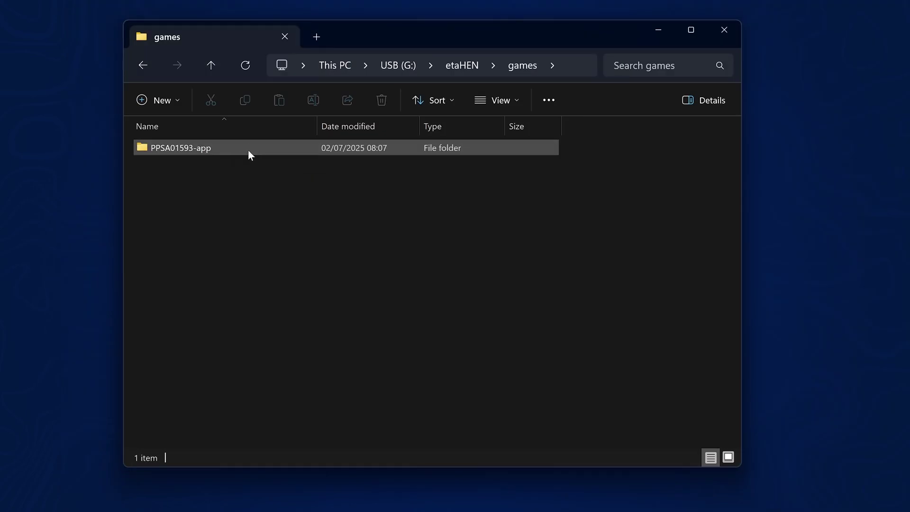
double_click(246, 149)
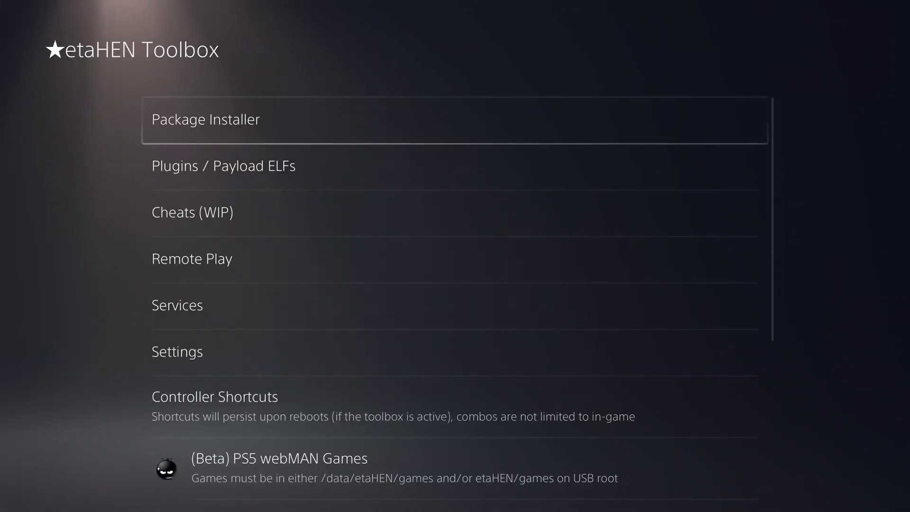
Use Package Installer's Install all for the three Resident Evil 4 packages, then return Home
key(Return)
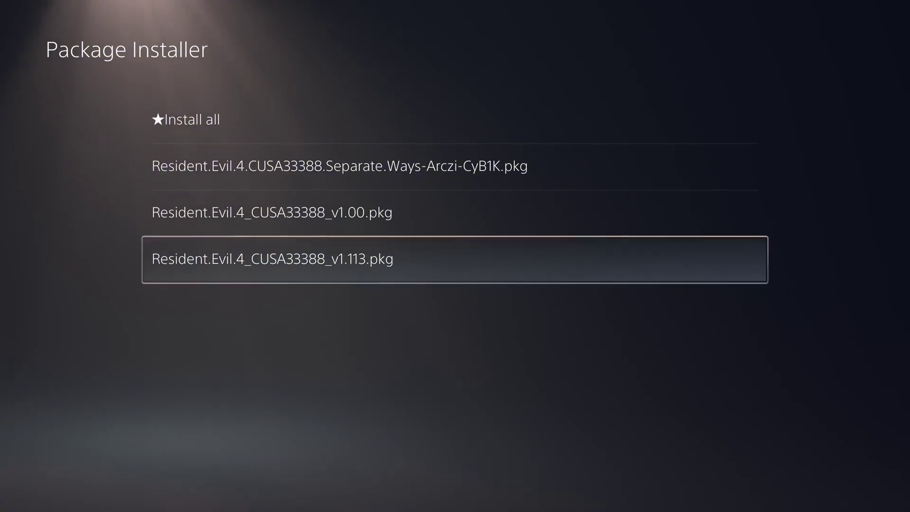
key(Up)
key(Up)
key(Up)
key(Return)
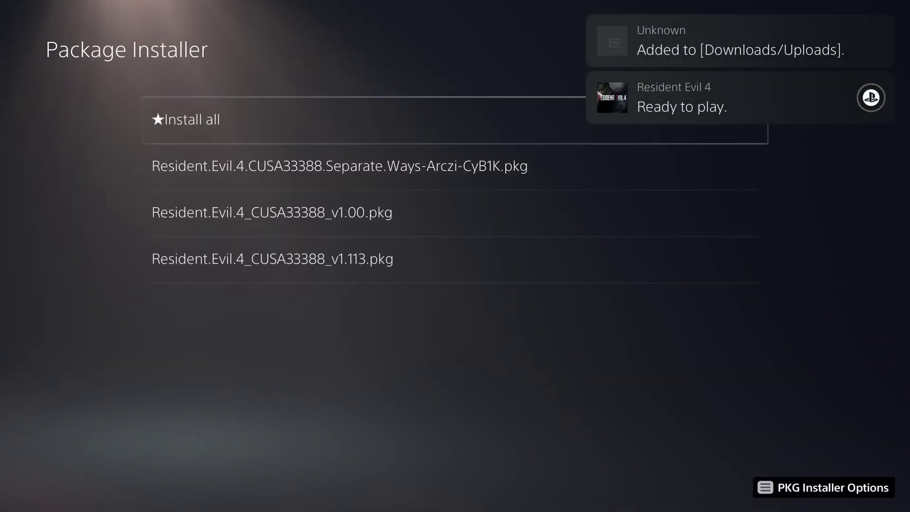
key(Escape)
key(Escape)
key(Escape)
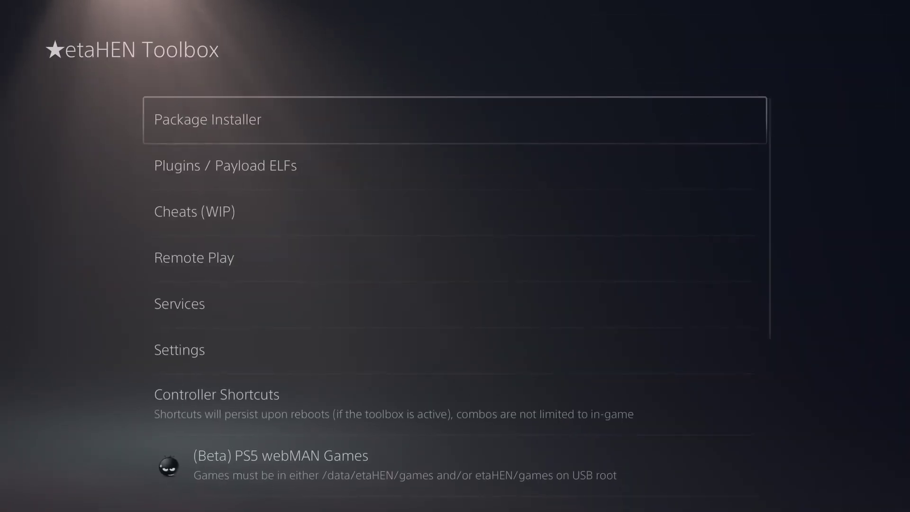
Launch Resident Evil 4 from the Games home to confirm the updated game runs
key(Down)
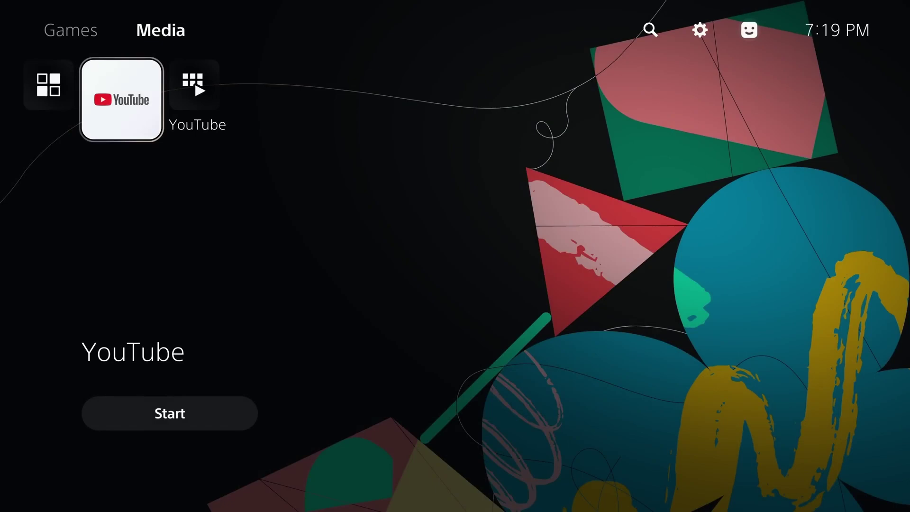
key(Up)
key(Left)
key(Return)
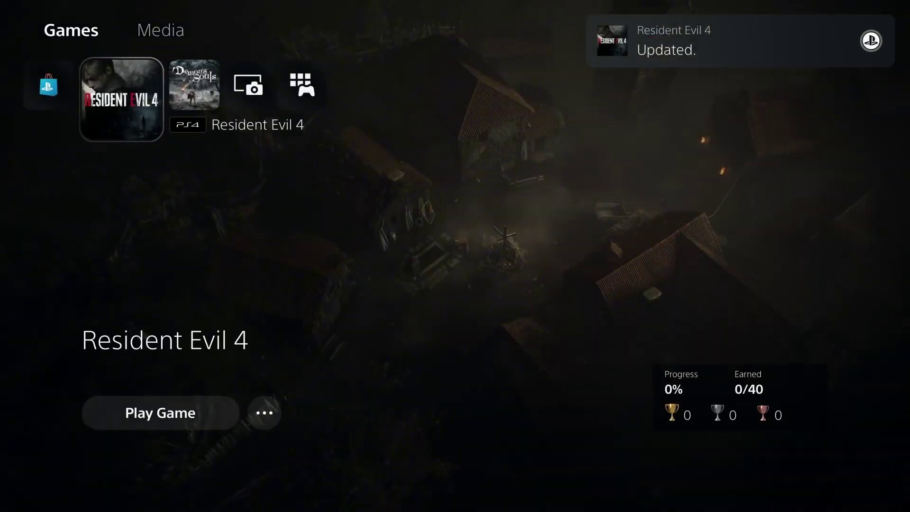
key(Return)
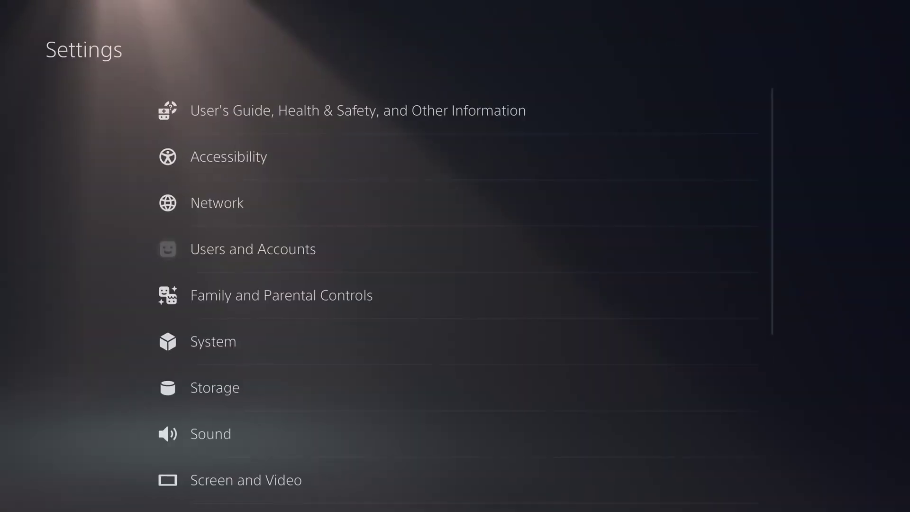
From Settings, open etaHEN Toolbox's (Beta) PS5 webMAN Games list and highlight the USB Hogwarts Legacy
key(Down)
key(Down)
key(Down)
key(Down)
key(Down)
key(Down)
key(Down)
key(Down)
key(Down)
key(Down)
key(Return)
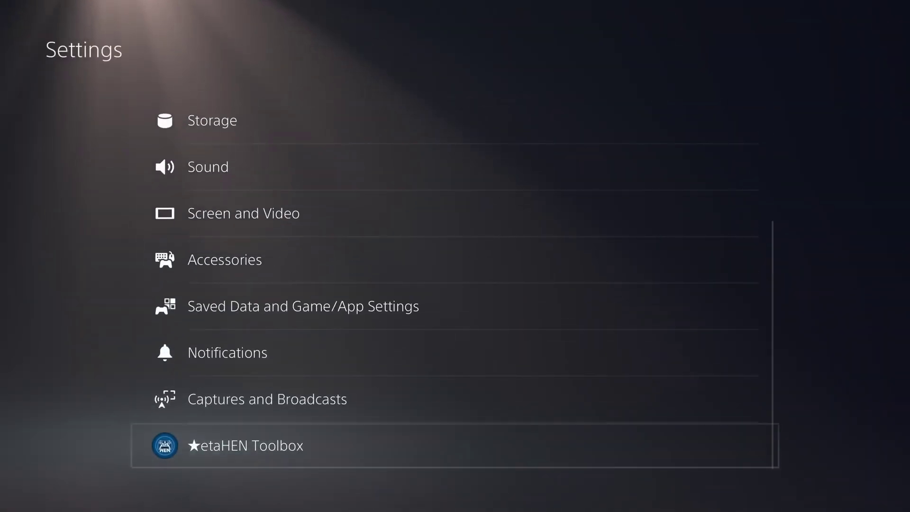
key(Down)
key(Down)
key(Down)
key(Down)
key(Down)
key(Down)
key(Down)
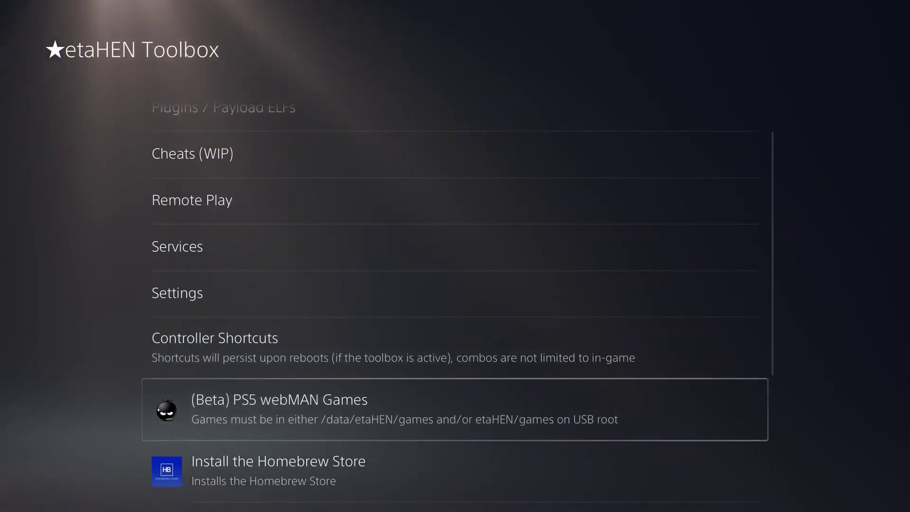
key(Return)
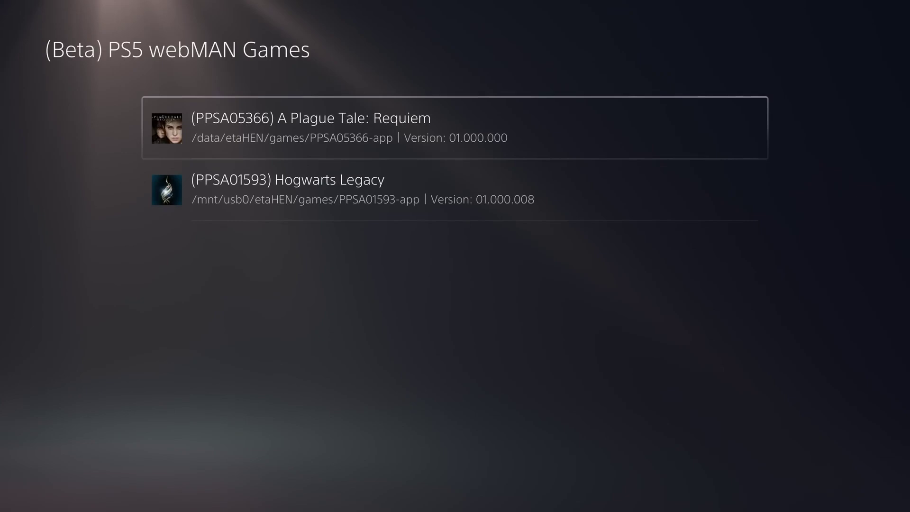
key(Down)
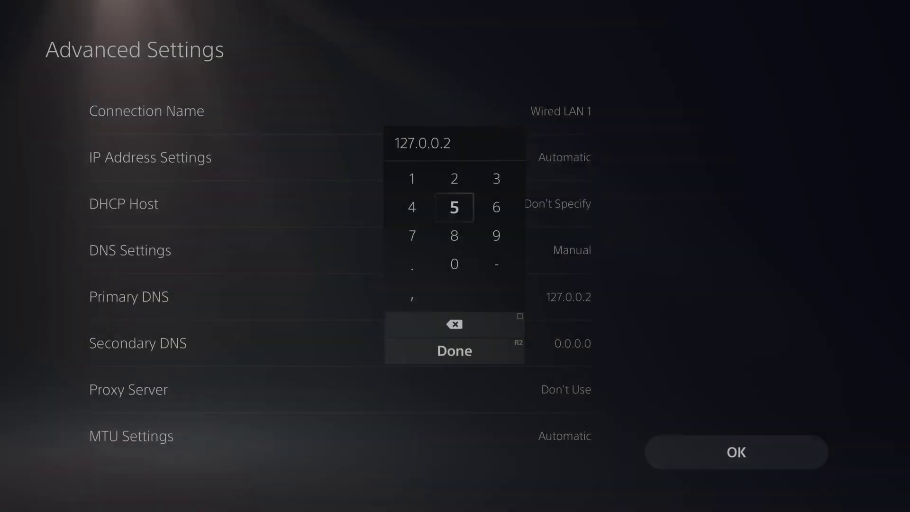
Clear 127.0.0.2 from Primary DNS and key in the first part, 62.210., on the keypad
key(BackSpace)
key(BackSpace)
key(BackSpace)
key(BackSpace)
key(BackSpace)
key(BackSpace)
key(BackSpace)
key(BackSpace)
key(BackSpace)
key(Left)
key(Right)
key(Right)
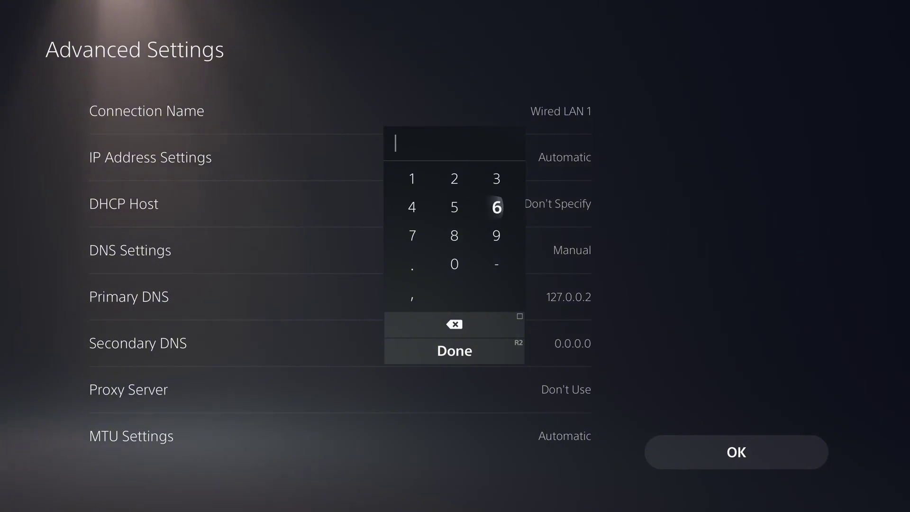
key(Left)
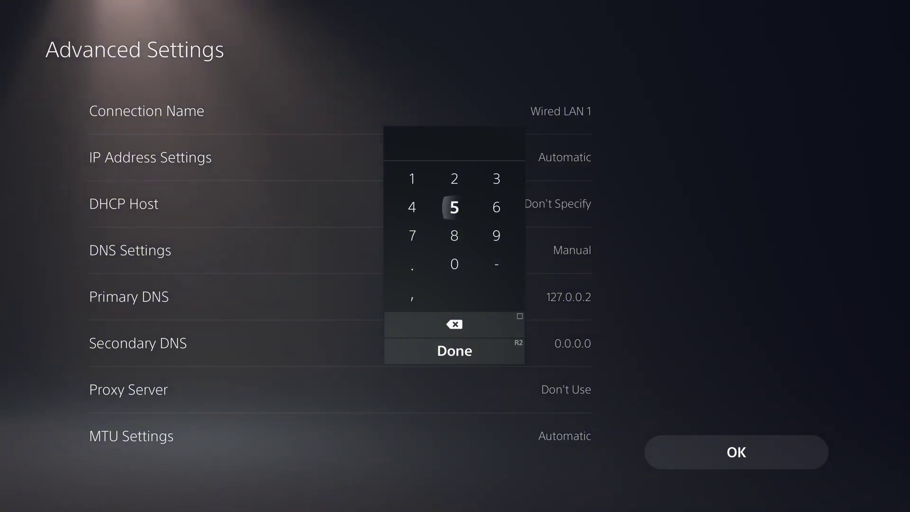
key(Right)
text(6)
key(Left)
key(Up)
text(2)
key(Down)
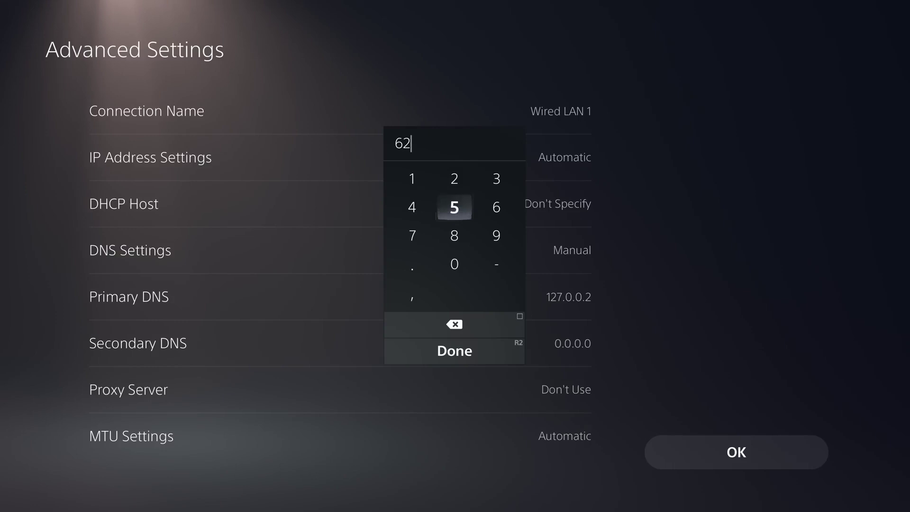
key(Down)
key(Left)
key(Down)
text(.)
key(Up)
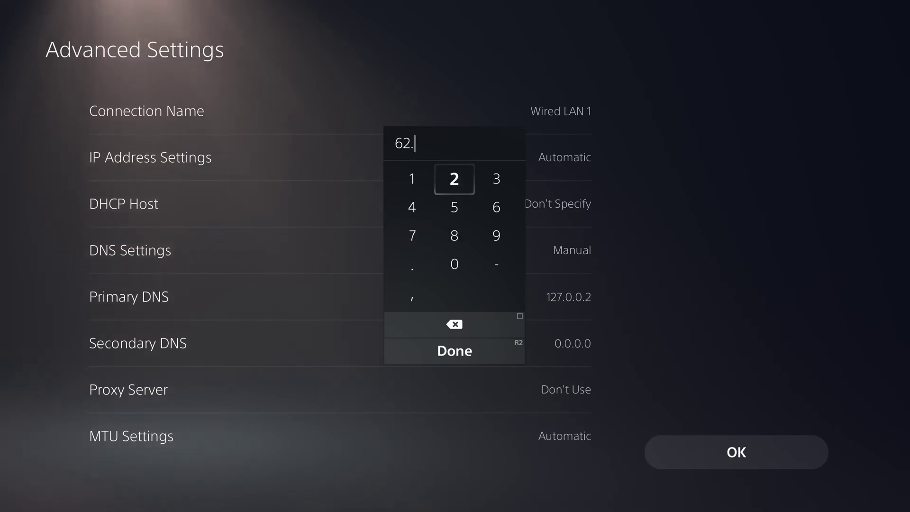
text(21)
key(Down)
key(Down)
key(Down)
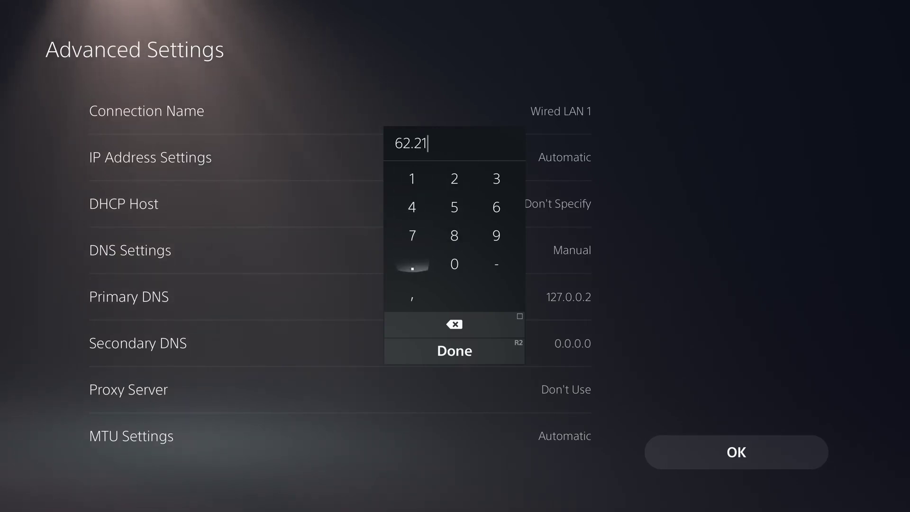
key(Right)
text(0)
key(Left)
text(.)
key(Up)
key(Up)
key(Right)
key(Right)
Complete the Primary DNS as 62.210.38.117 and confirm the Advanced Settings
text(3)
key(Down)
key(Down)
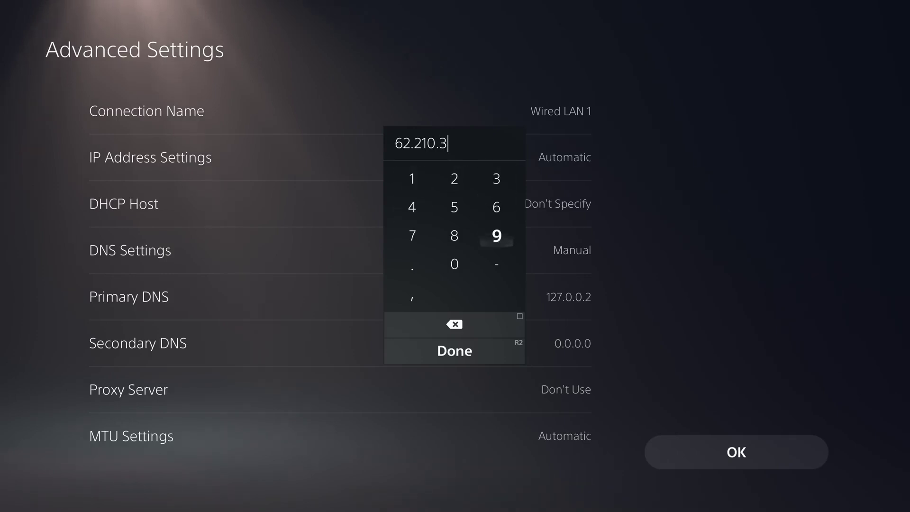
key(Left)
text(8)
key(Left)
key(Down)
text(.)
key(Up)
key(Up)
key(Up)
text(1)
key(Down)
key(Down)
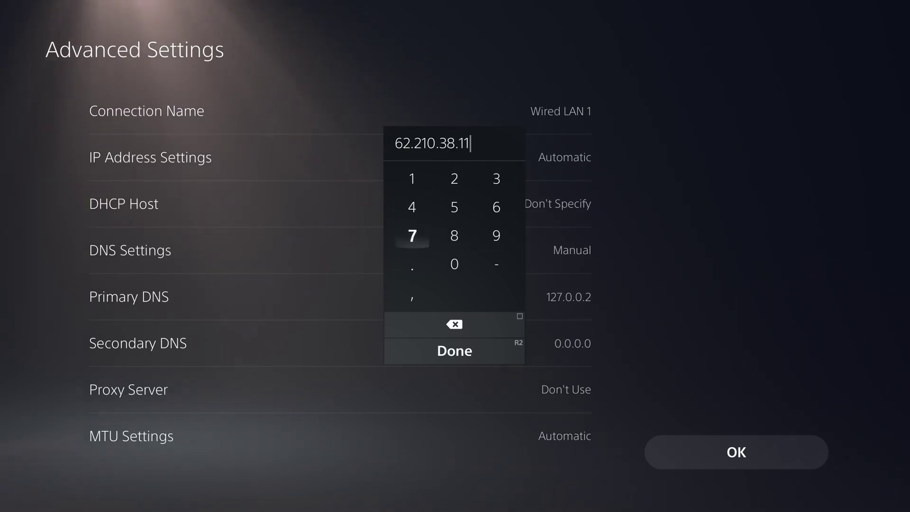
text(7)
key(Down)
key(Down)
key(Return)
key(Right)
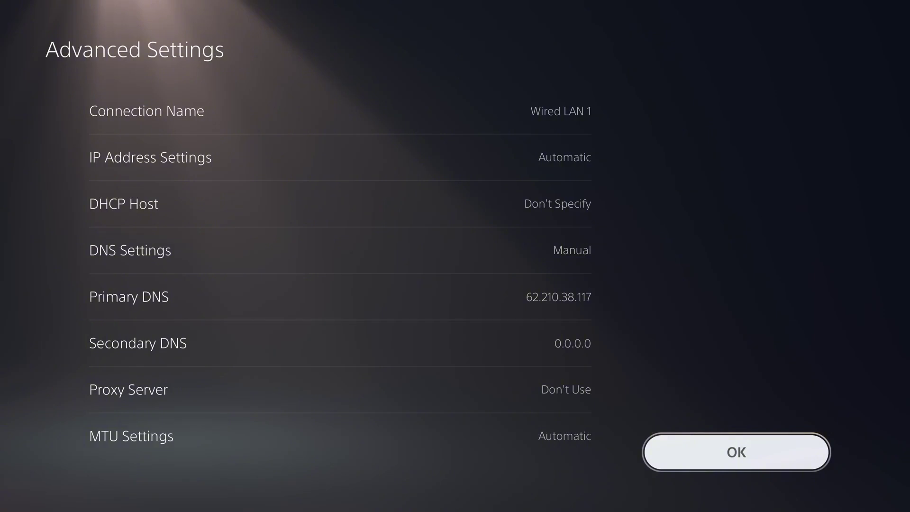
Save the DNS change, return to Settings, and open the ★etaHEN Toolbox
key(Escape)
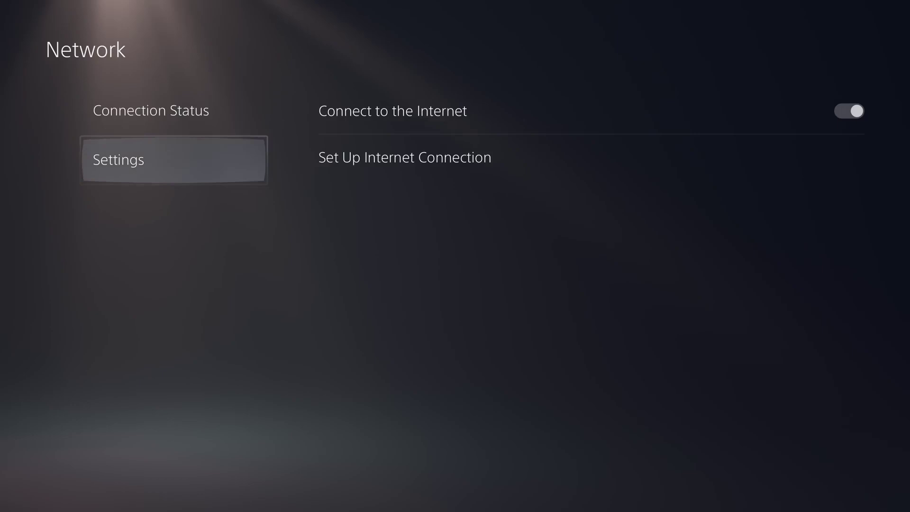
key(Escape)
key(Down)
key(Down)
key(Down)
key(Down)
key(Down)
key(Down)
key(Down)
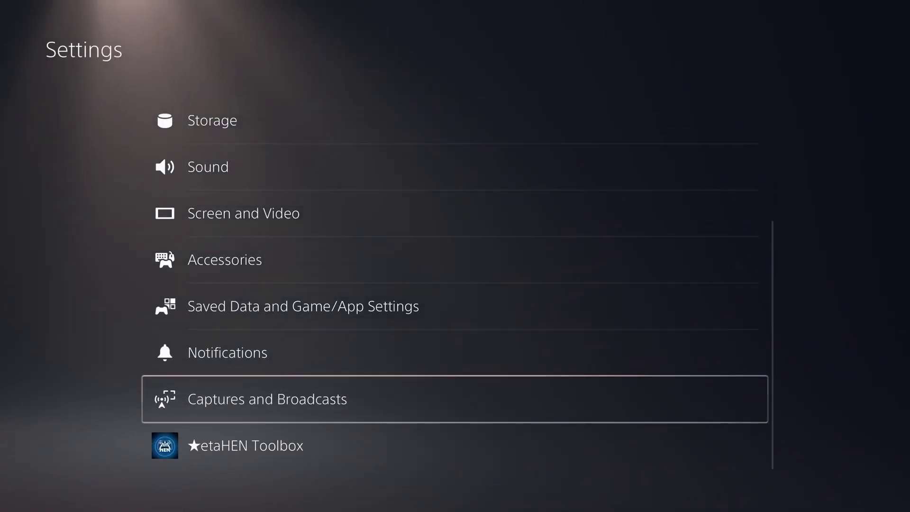
key(Down)
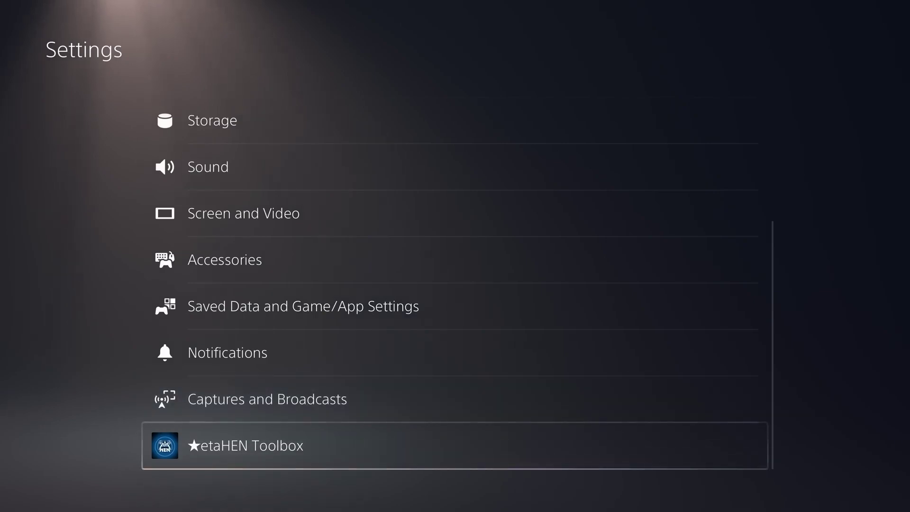
key(Return)
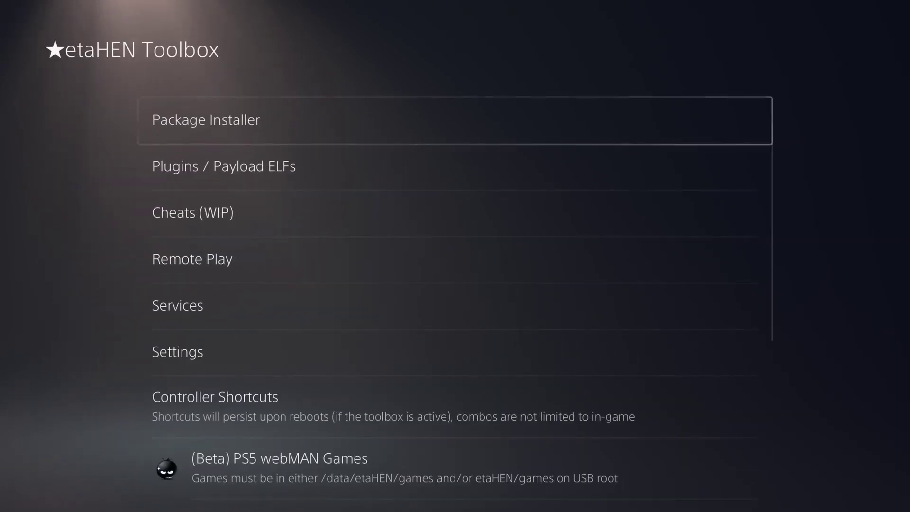
Install the Homebrew Store from the toolbox, then launch Store (PS5) from Games home
key(Down)
key(Down)
key(Down)
key(Down)
key(Down)
key(Down)
key(Down)
key(Down)
key(Down)
key(Down)
key(Up)
key(Up)
key(Up)
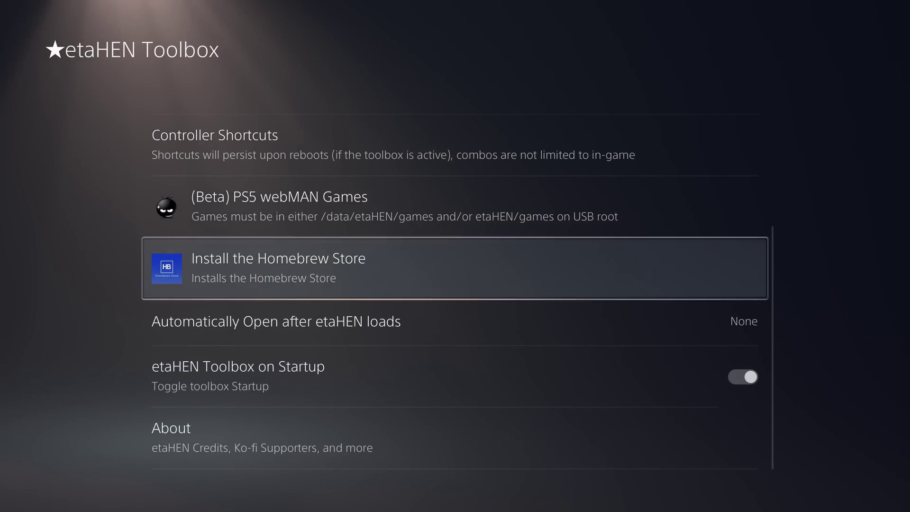
key(Return)
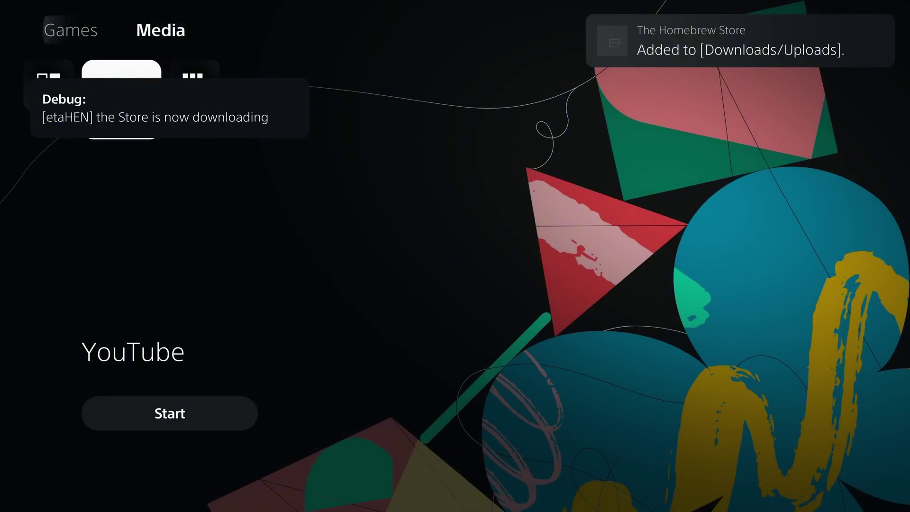
key(Left)
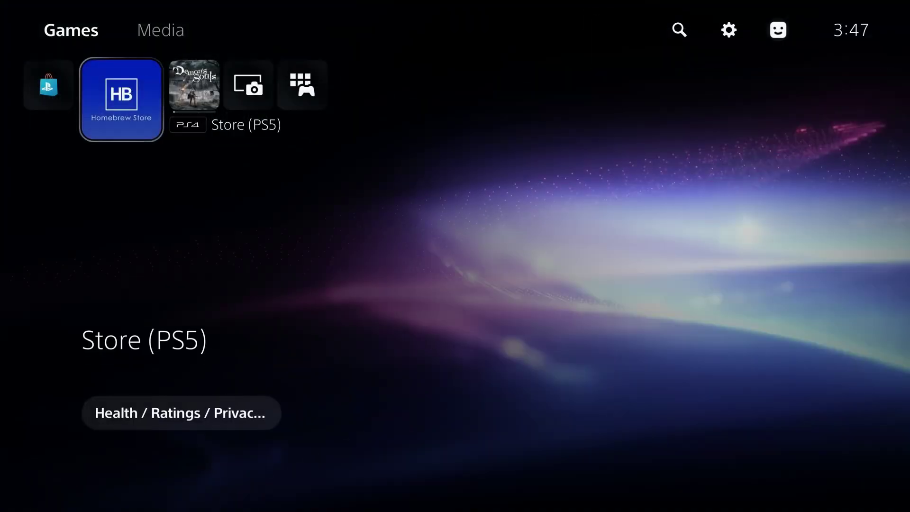
key(Return)
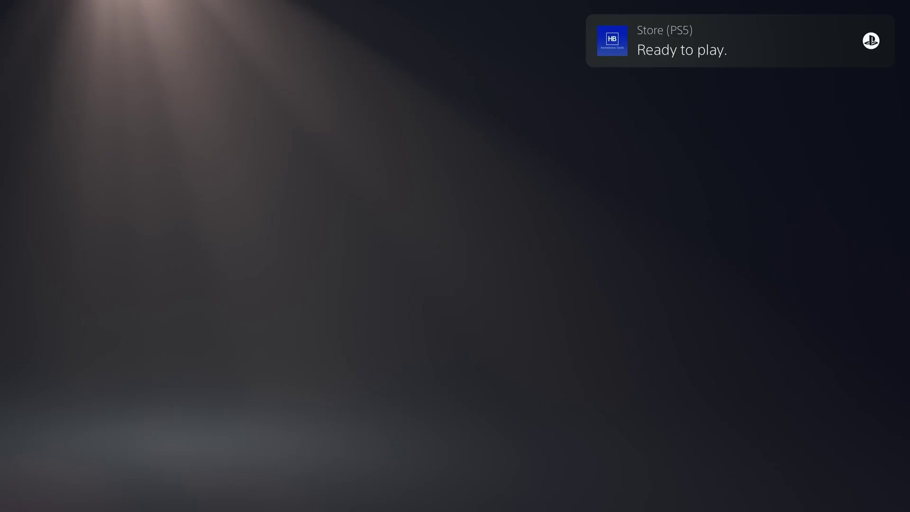